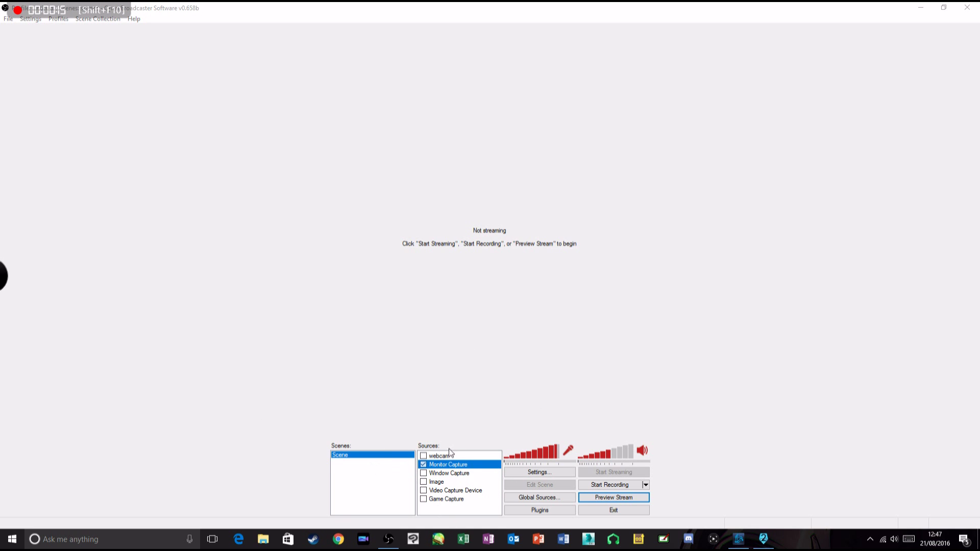
Open the encoding settings and set the maximum video bitrate to 1000 kb/s.
{"action": "left_click", "coordinate": [557, 473]}
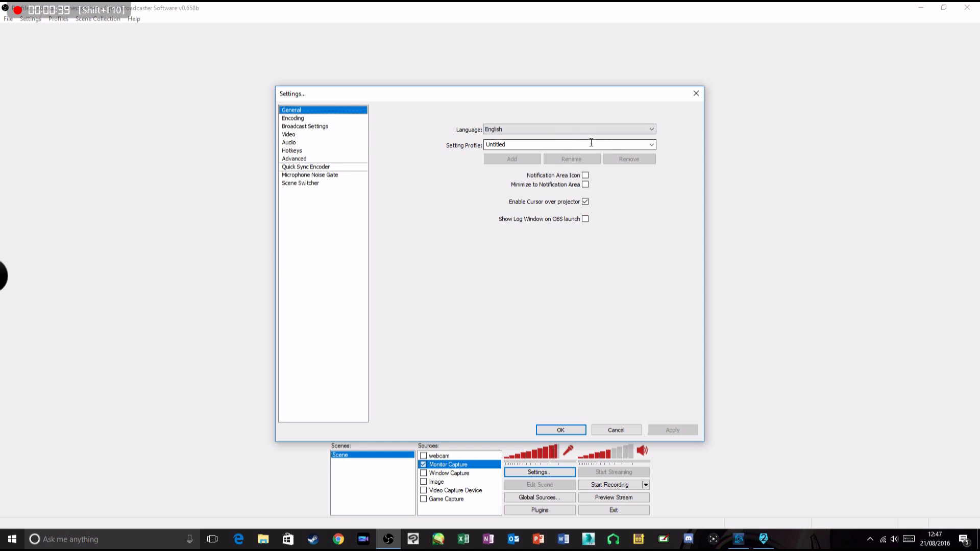
{"action": "left_click", "coordinate": [337, 118]}
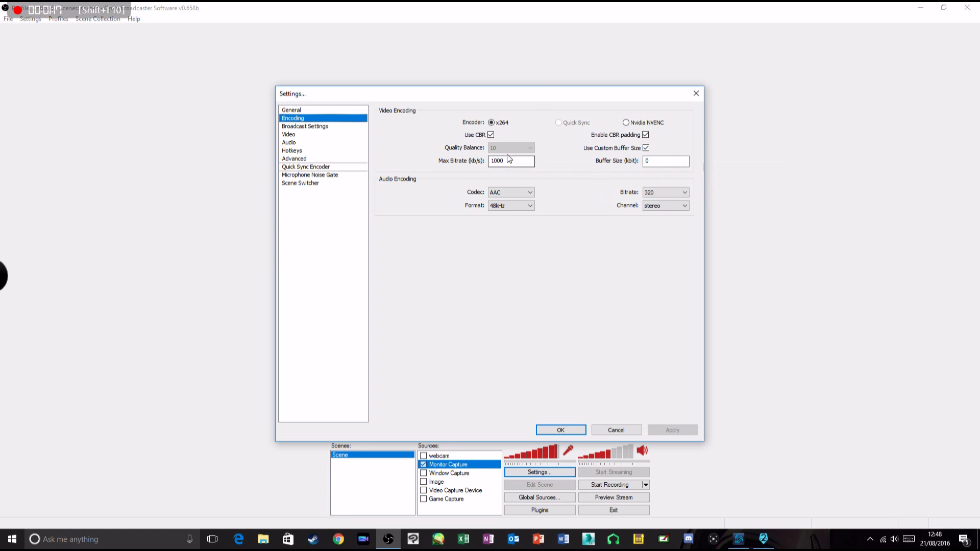
{"action": "left_click_drag", "start_coordinate": [510, 160], "coordinate": [439, 162]}
{"action": "type", "text": "10000"}
{"action": "key", "text": "BackSpace"}
{"action": "key", "text": "BackSpace"}
{"action": "key", "text": "BackSpace"}
{"action": "key", "text": "BackSpace"}
{"action": "key", "text": "BackSpace"}
{"action": "type", "text": "2000"}
{"action": "key", "text": "BackSpace"}
{"action": "key", "text": "BackSpace"}
{"action": "key", "text": "BackSpace"}
{"action": "key", "text": "BackSpace"}
{"action": "type", "text": "1000"}
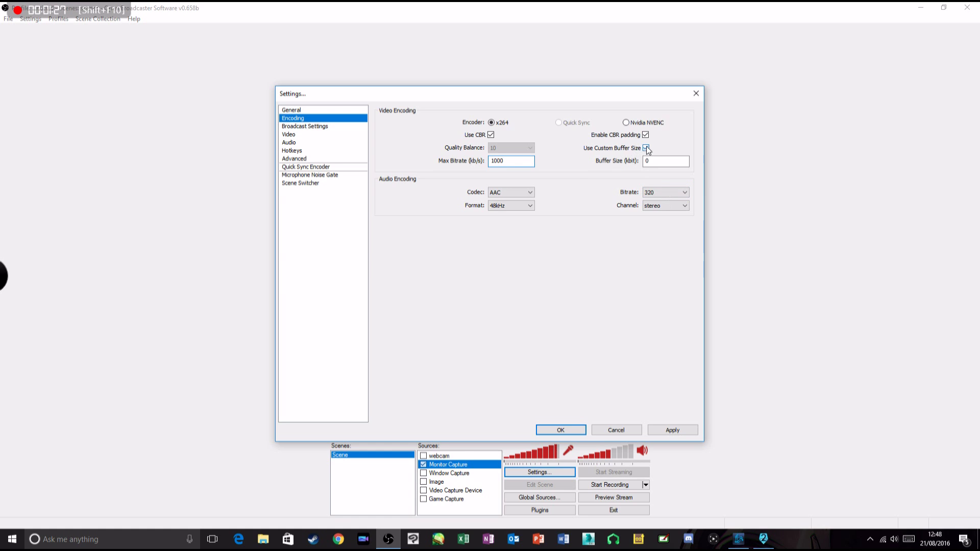
Choose the AAC codec, 320 bitrate and stereo channel for the audio encoding.
{"action": "double_click", "coordinate": [662, 164]}
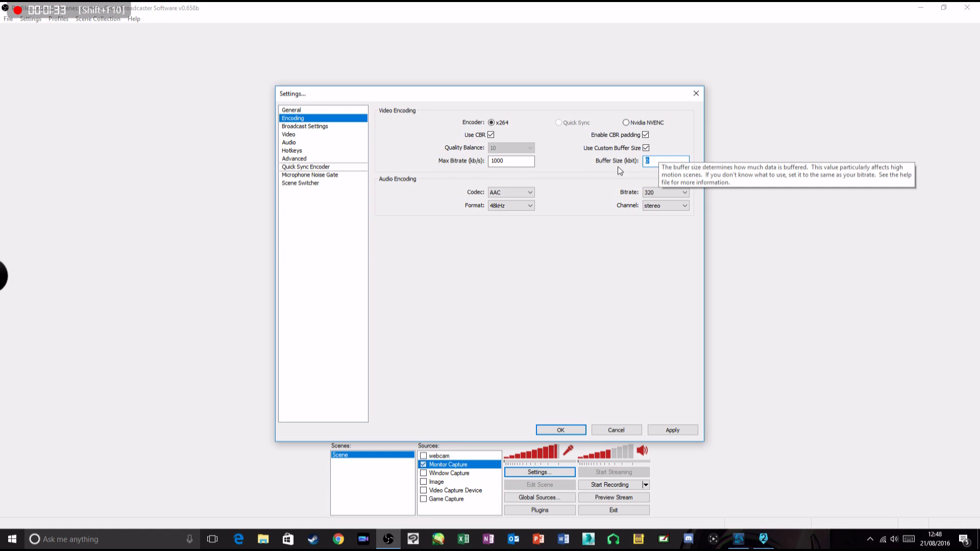
{"action": "left_click", "coordinate": [507, 192]}
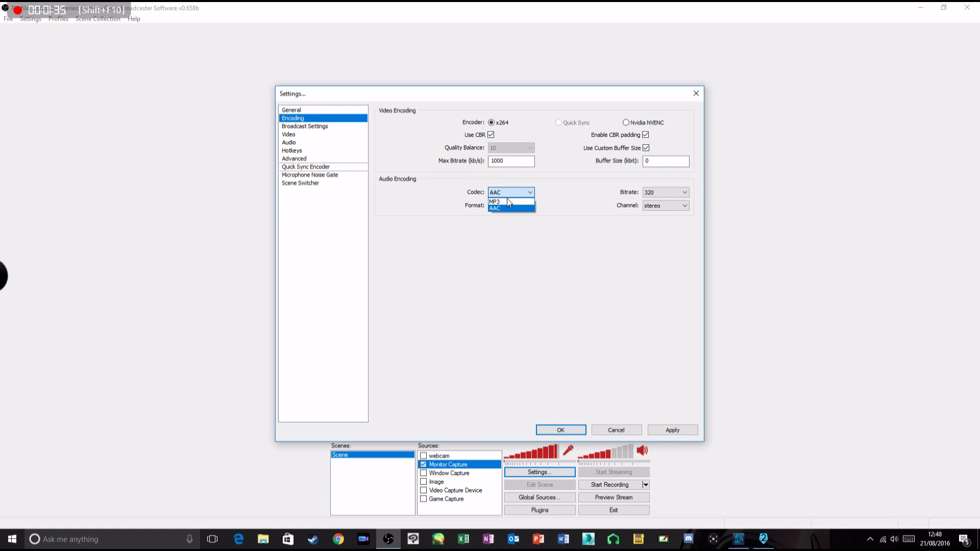
{"action": "left_click", "coordinate": [507, 209]}
{"action": "left_click", "coordinate": [659, 192]}
{"action": "left_click", "coordinate": [658, 192]}
{"action": "left_click", "coordinate": [666, 195]}
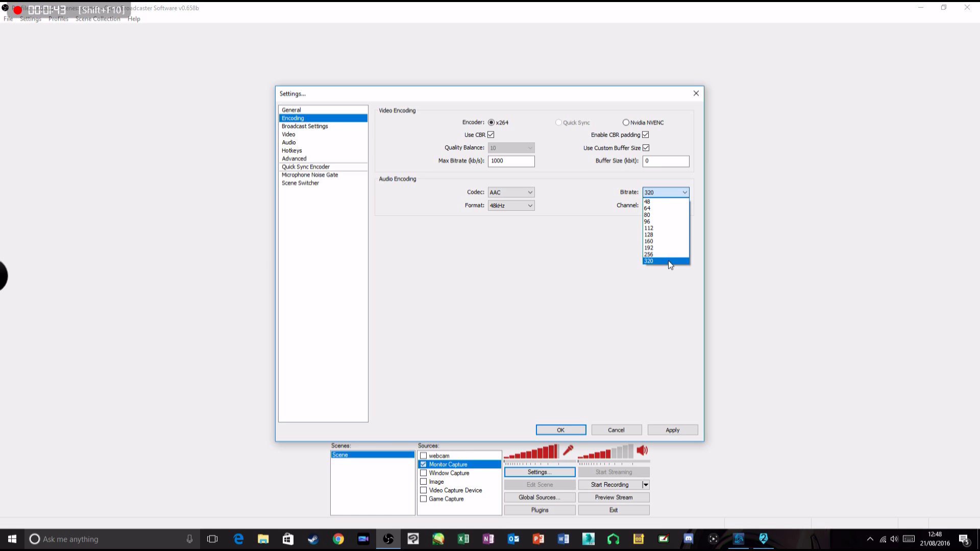
{"action": "left_click", "coordinate": [670, 262]}
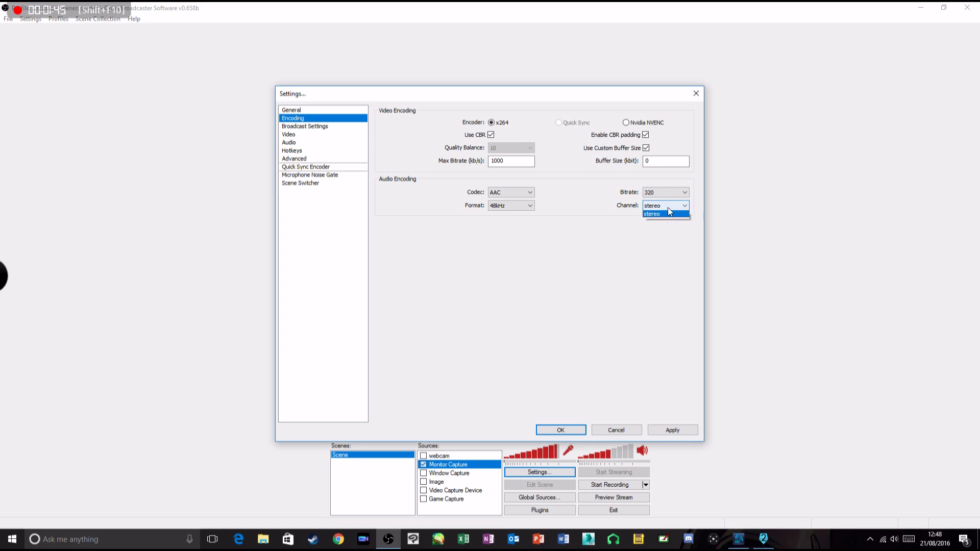
{"action": "left_click", "coordinate": [664, 241]}
Save the encoding changes and set the broadcast mode to File Output Only.
{"action": "left_click", "coordinate": [327, 126]}
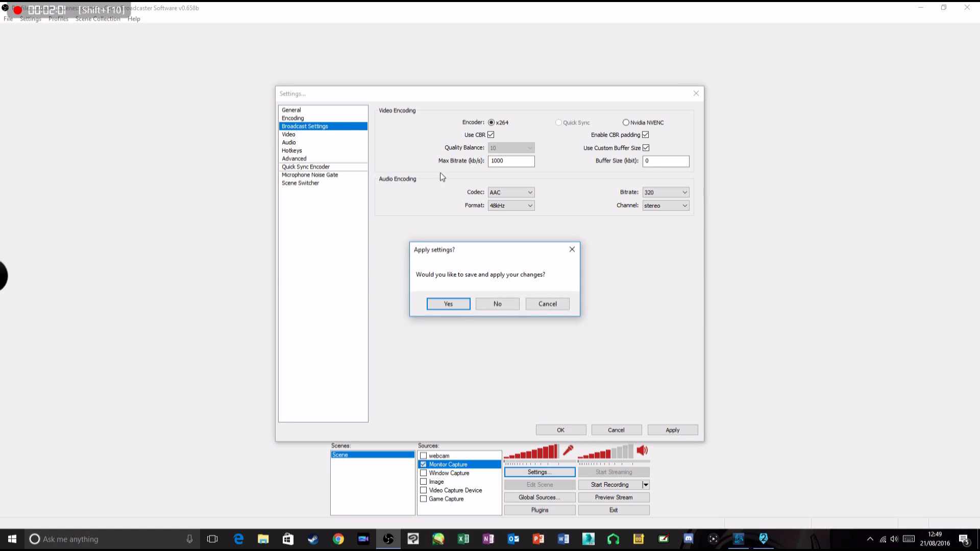
{"action": "left_click", "coordinate": [461, 305]}
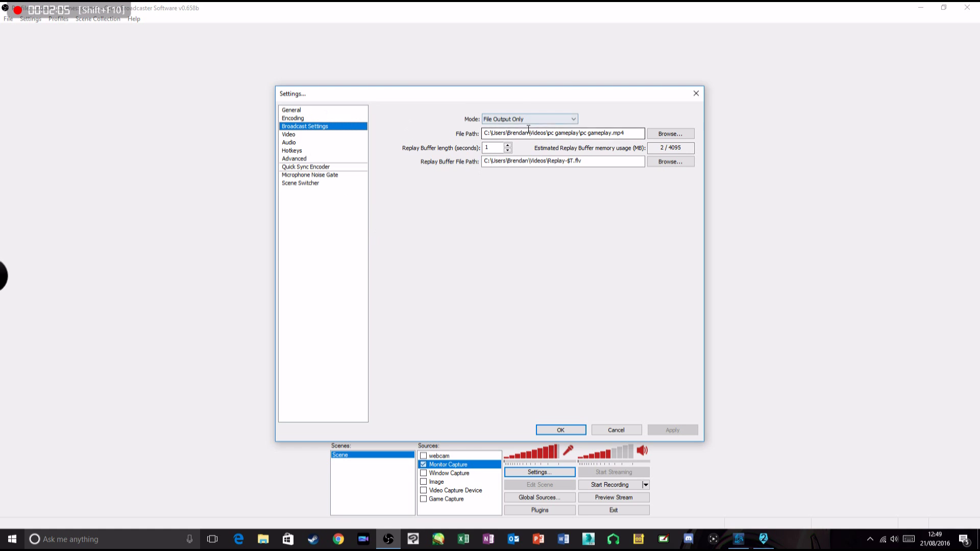
{"action": "left_click", "coordinate": [547, 121]}
{"action": "left_click", "coordinate": [569, 126]}
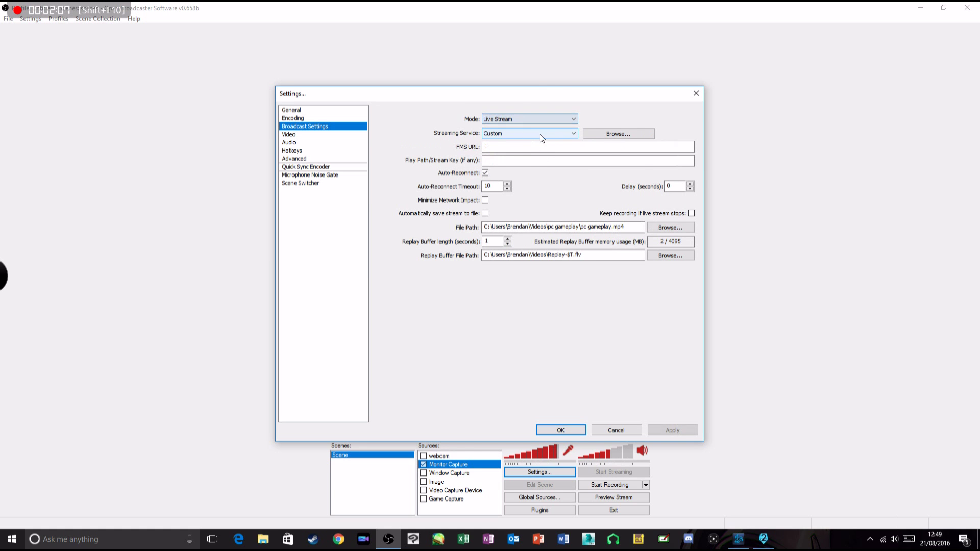
{"action": "left_click", "coordinate": [518, 118]}
{"action": "left_click", "coordinate": [520, 132]}
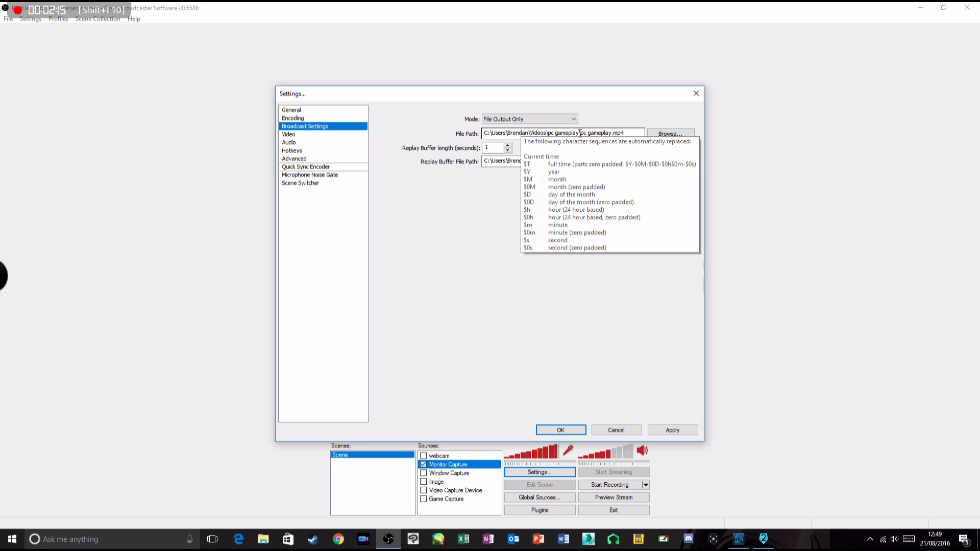
Examine the folders available for saving the recording file and the replay buffer file, keeping the existing paths.
{"action": "left_click", "coordinate": [662, 133]}
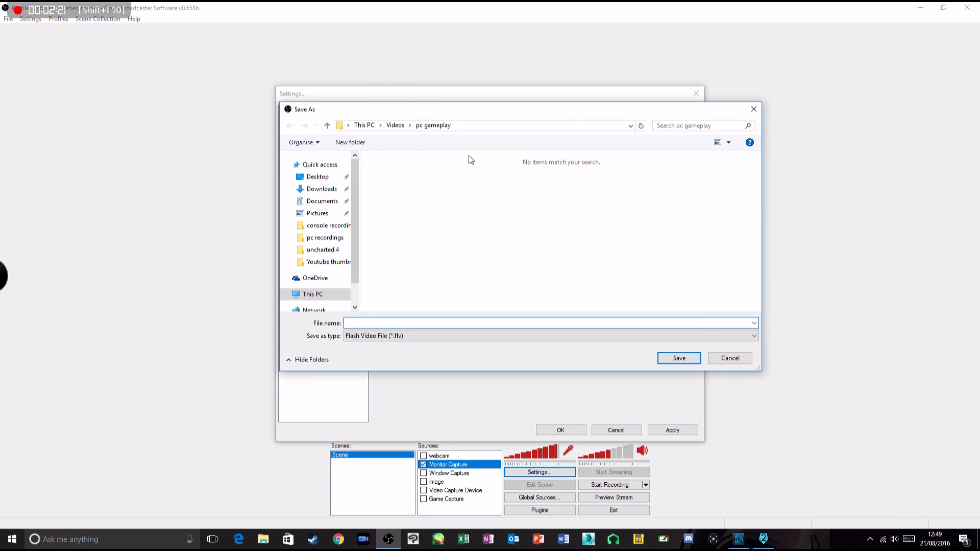
{"action": "left_click", "coordinate": [396, 125]}
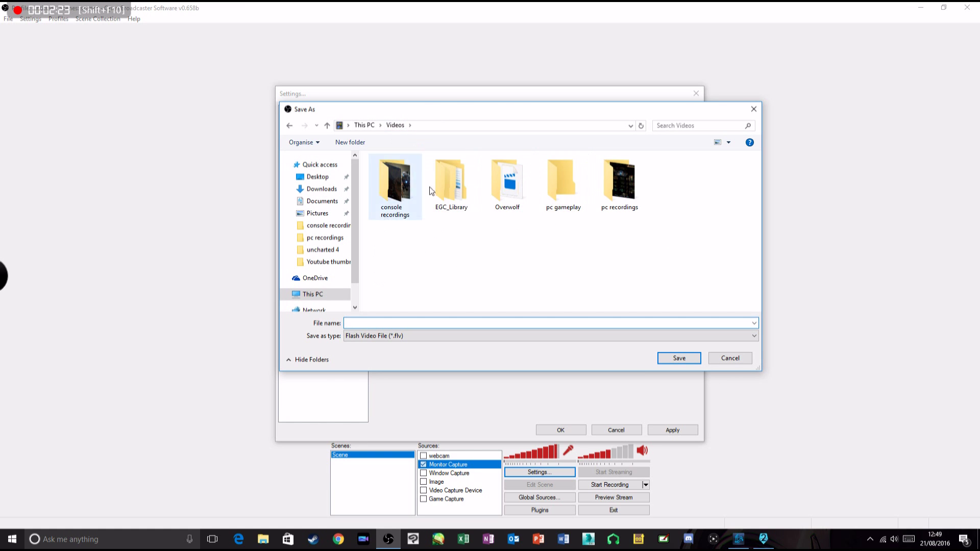
{"action": "double_click", "coordinate": [394, 181]}
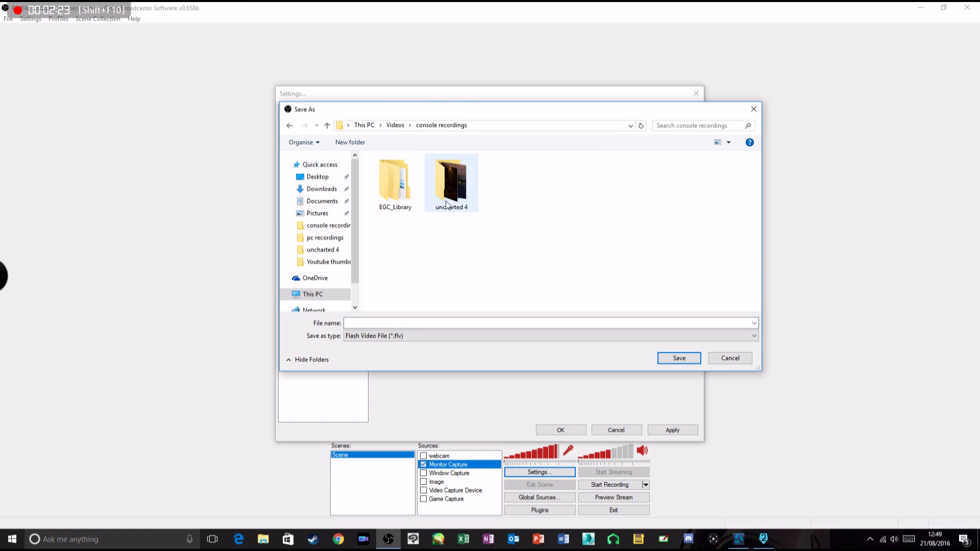
{"action": "left_click", "coordinate": [631, 126]}
{"action": "left_click", "coordinate": [630, 127]}
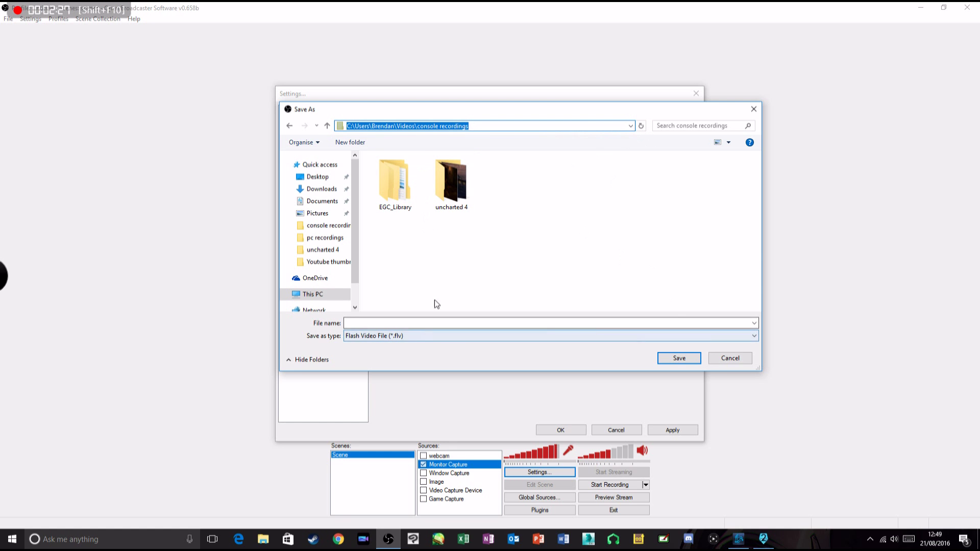
{"action": "left_click", "coordinate": [753, 107]}
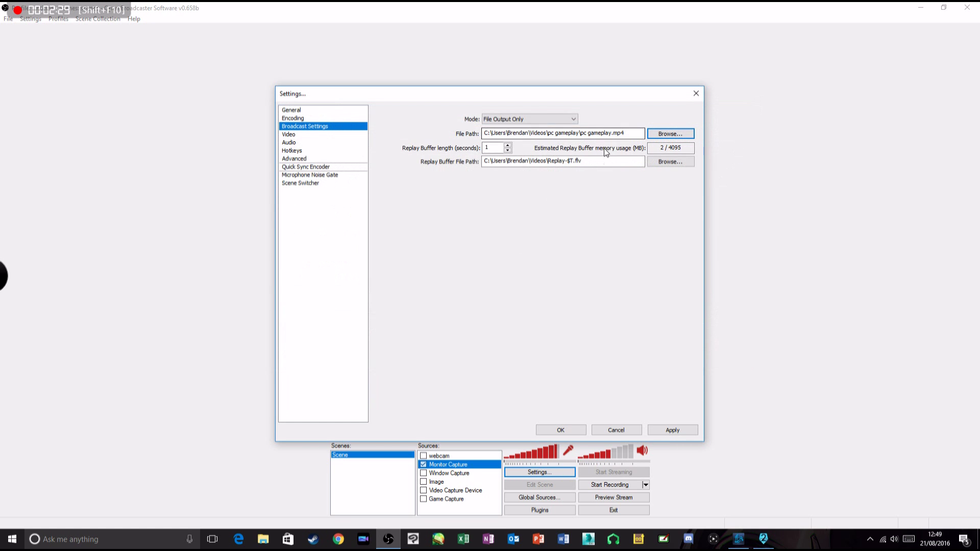
{"action": "left_click_drag", "start_coordinate": [645, 134], "coordinate": [529, 138]}
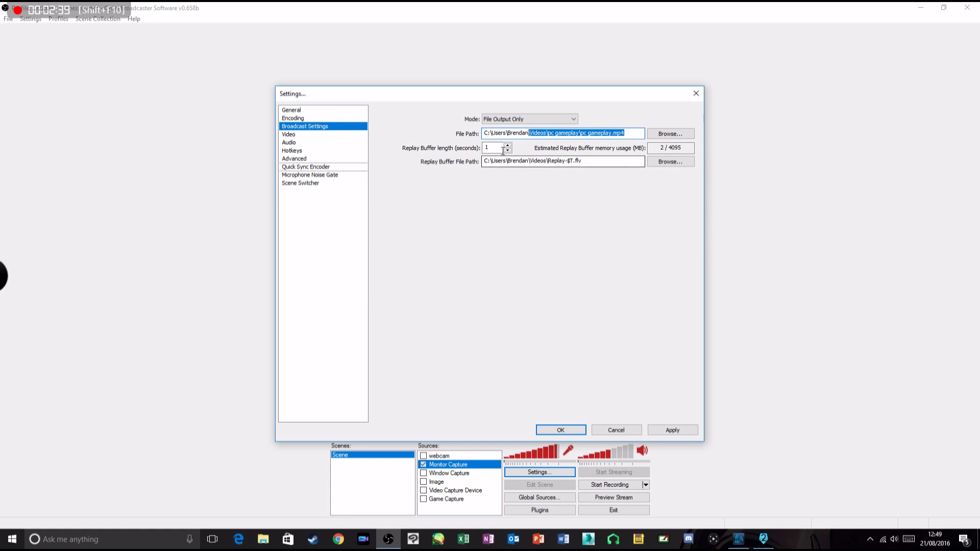
{"action": "left_click", "coordinate": [670, 161]}
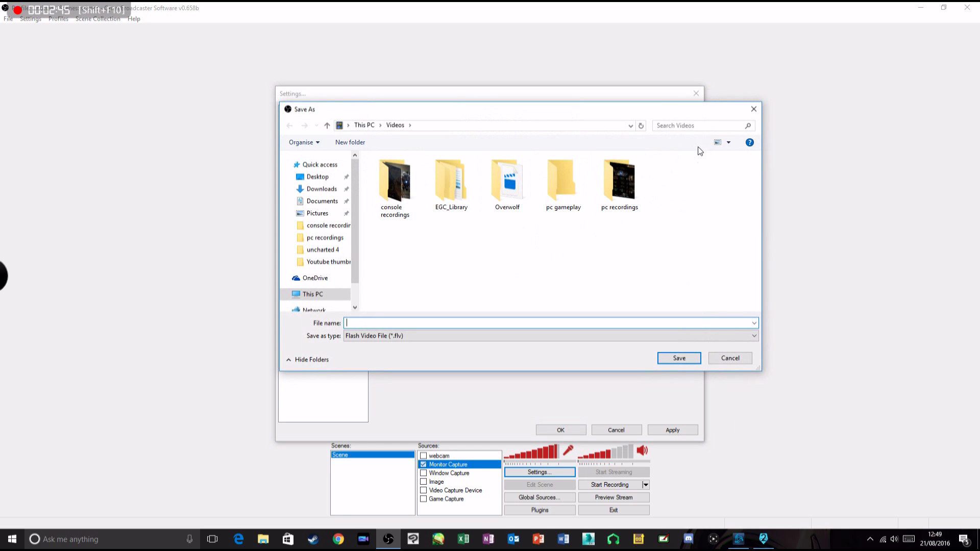
{"action": "left_click", "coordinate": [754, 109]}
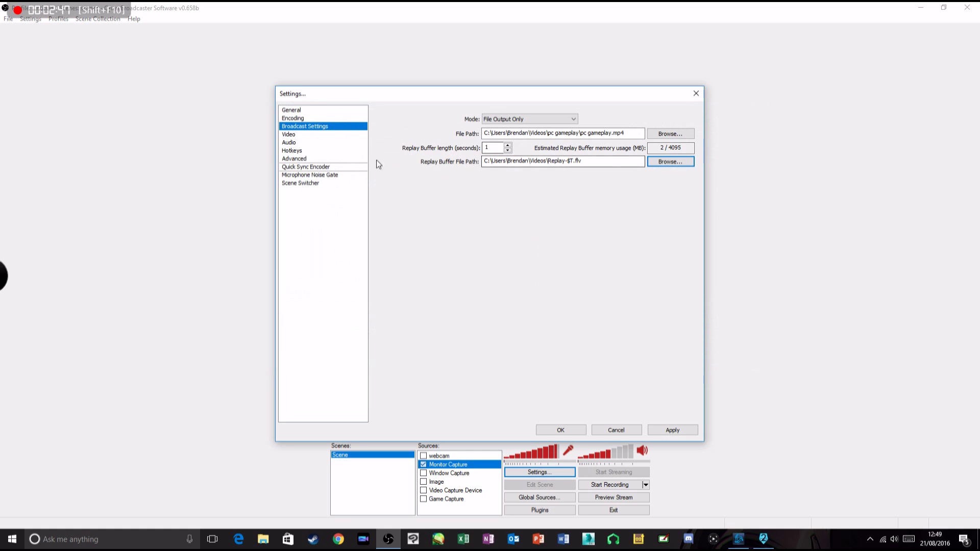
Save the broadcast changes and choose NVIDIA GeForce GTX 960 as the video adapter in the video settings.
{"action": "left_click", "coordinate": [315, 135]}
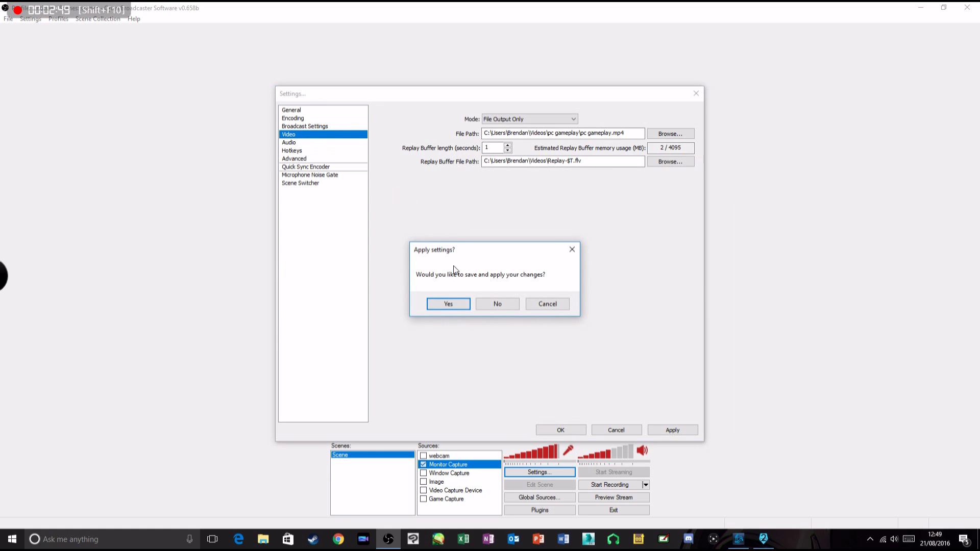
{"action": "left_click", "coordinate": [451, 304]}
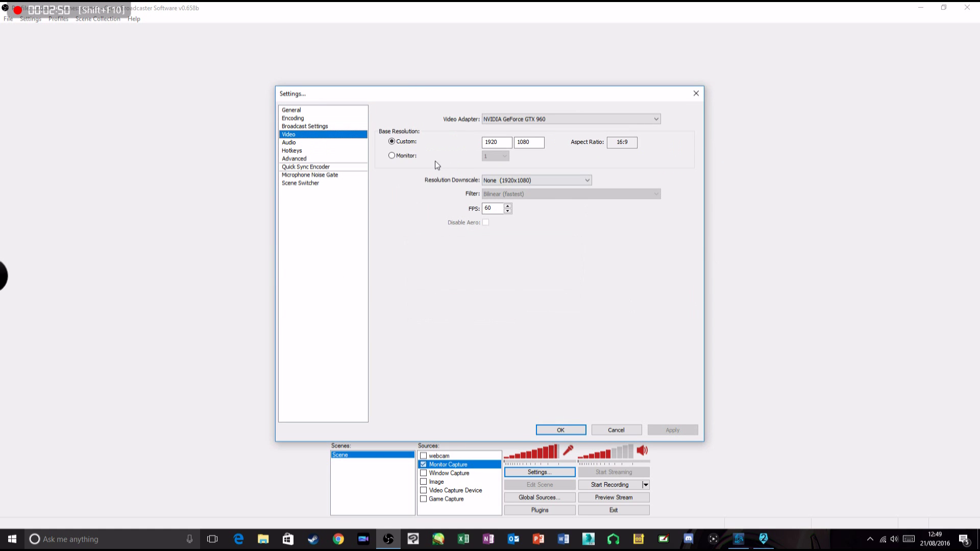
{"action": "left_click", "coordinate": [573, 118]}
{"action": "left_click", "coordinate": [547, 128]}
{"action": "left_click", "coordinate": [570, 120]}
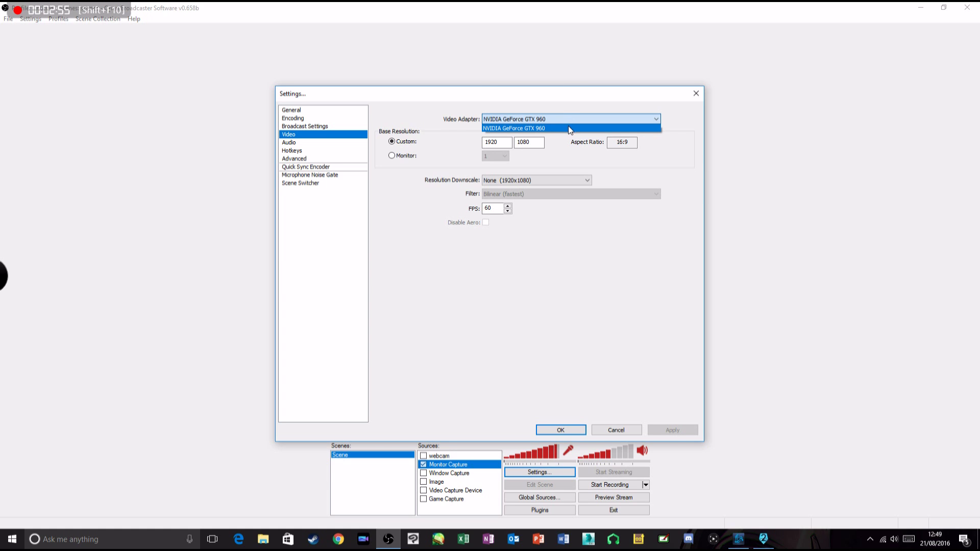
{"action": "left_click", "coordinate": [568, 128]}
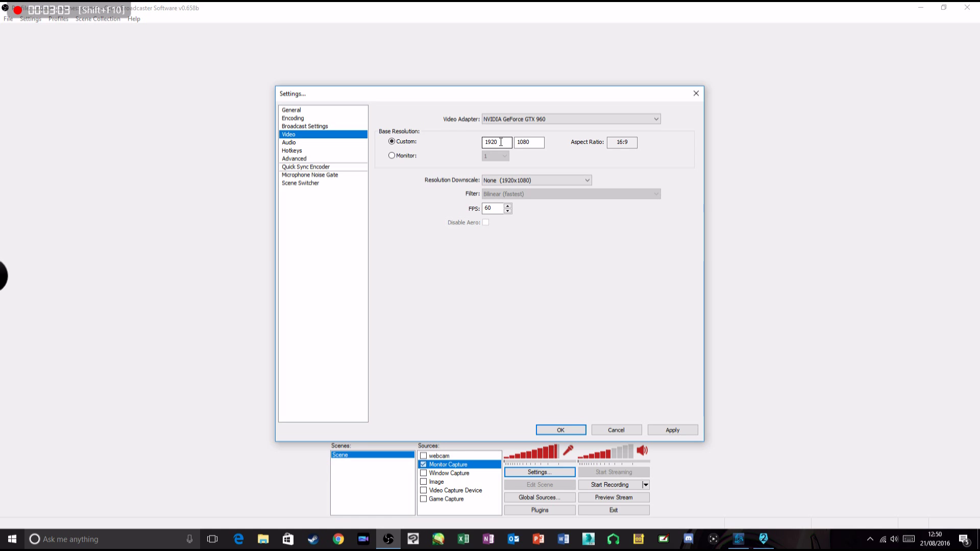
Set the custom base resolution to 1280x720 and view the resolution downscale options.
{"action": "left_click_drag", "start_coordinate": [502, 142], "coordinate": [451, 138]}
{"action": "type", "text": "1280"}
{"action": "key", "text": "Tab"}
{"action": "type", "text": "6"}
{"action": "key", "text": "BackSpace"}
{"action": "type", "text": "720"}
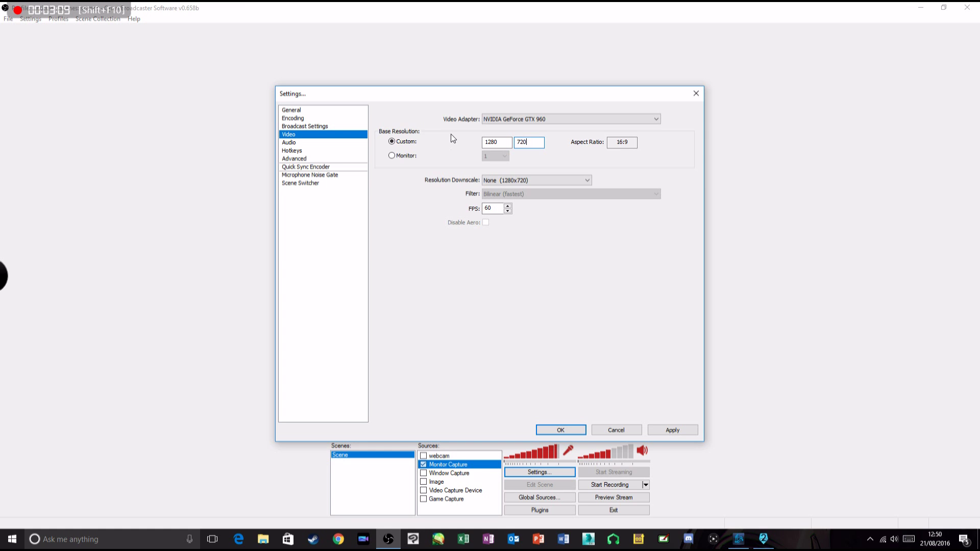
{"action": "left_click", "coordinate": [530, 181]}
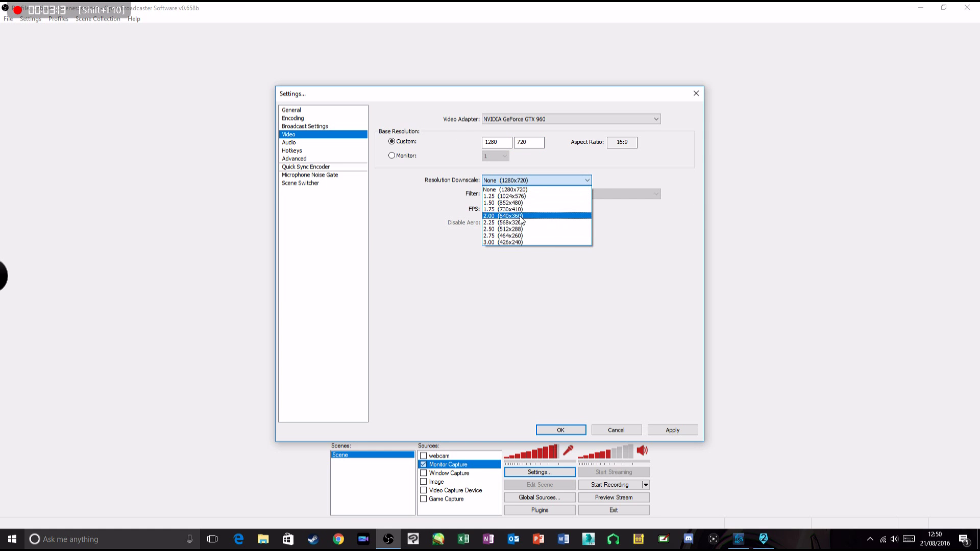
{"action": "left_click", "coordinate": [541, 181]}
{"action": "left_click", "coordinate": [508, 207]}
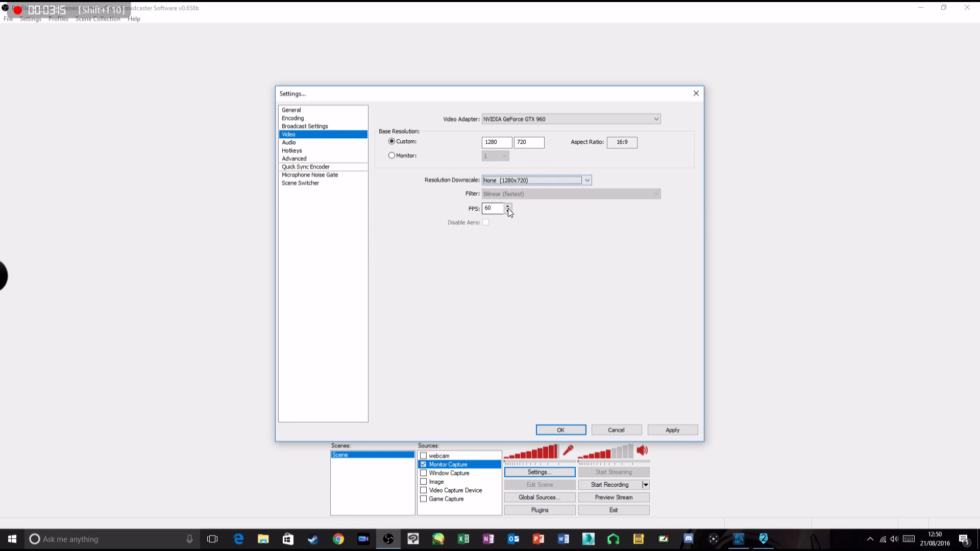
Set the custom base resolution to 1920x1080 and accept the settings.
{"action": "left_click", "coordinate": [527, 143]}
{"action": "double_click", "coordinate": [505, 144]}
{"action": "type", "text": "1920"}
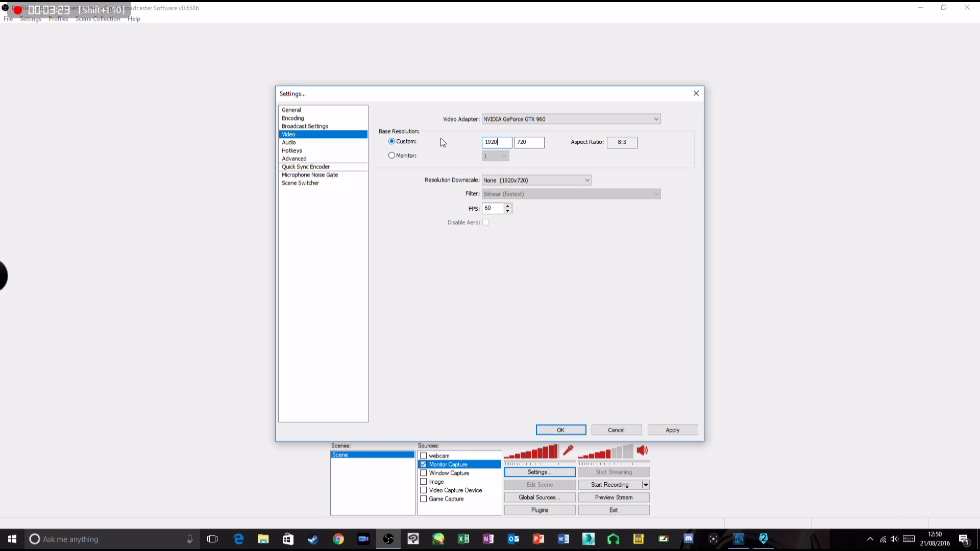
{"action": "key", "text": "Tab"}
{"action": "type", "text": "1"}
{"action": "key", "text": "Return"}
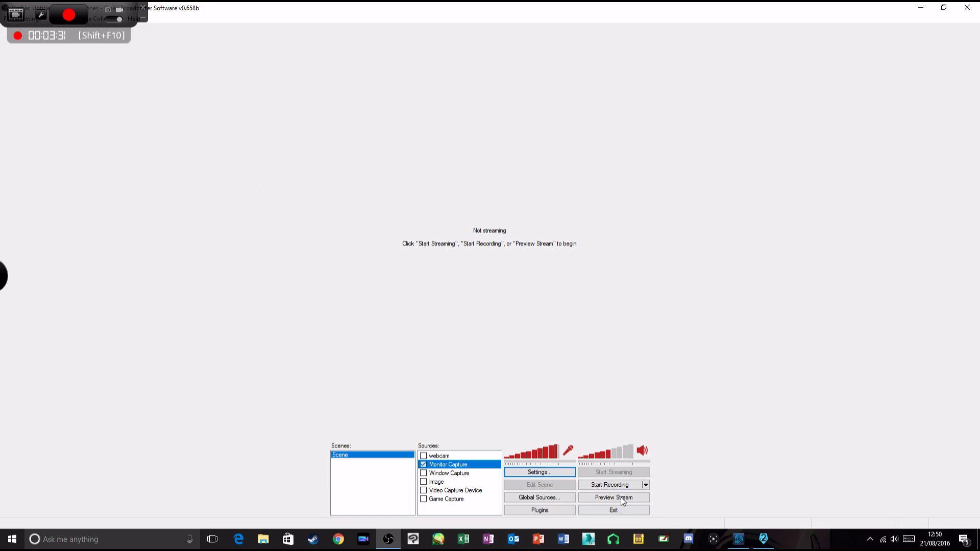
Reopen the video settings and review the custom base resolution values.
{"action": "left_click", "coordinate": [553, 473]}
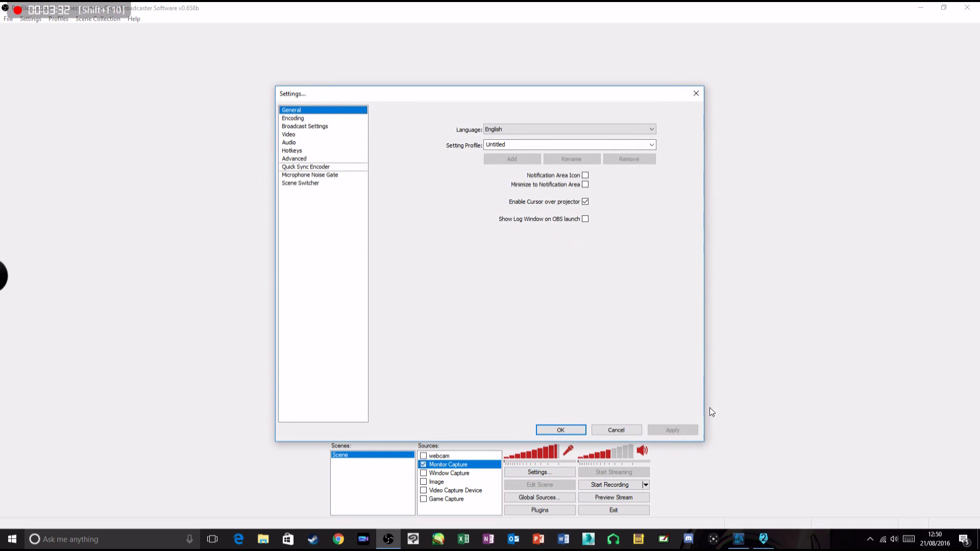
{"action": "left_click", "coordinate": [299, 134]}
{"action": "double_click", "coordinate": [506, 143]}
{"action": "double_click", "coordinate": [534, 140]}
{"action": "double_click", "coordinate": [497, 143]}
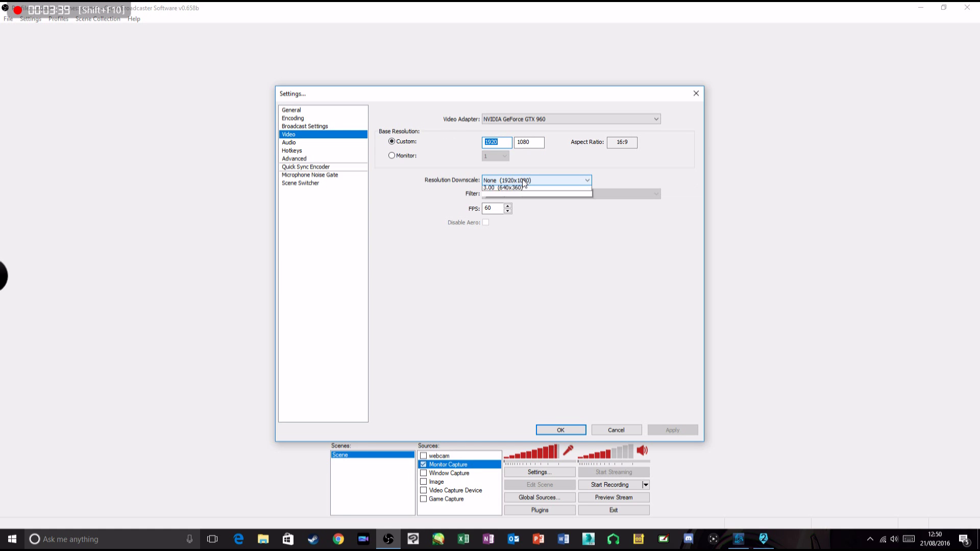
Try the 1.50 (1280x720) resolution downscale with its filter options, and return the downscale to None (1920x1080).
{"action": "left_click", "coordinate": [525, 182]}
{"action": "left_click", "coordinate": [510, 203]}
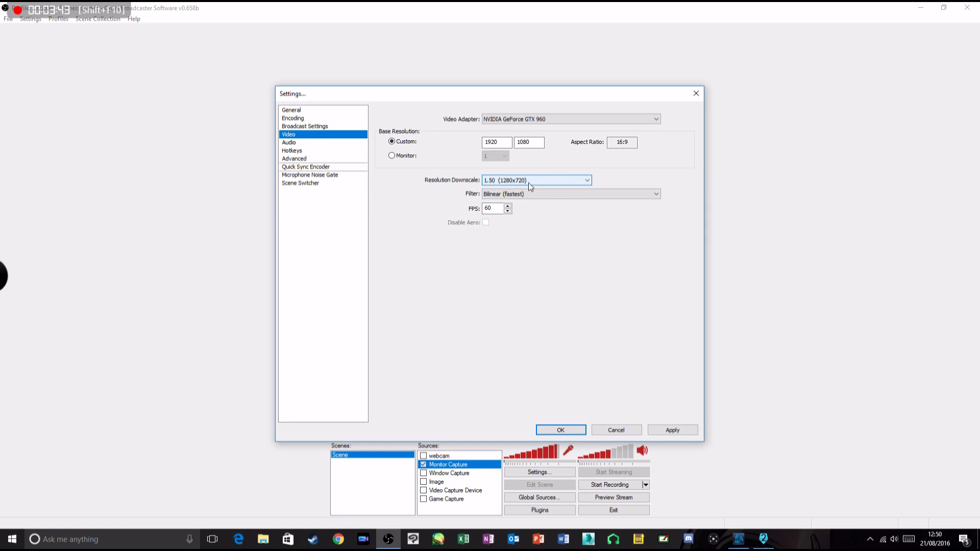
{"action": "left_click", "coordinate": [531, 194]}
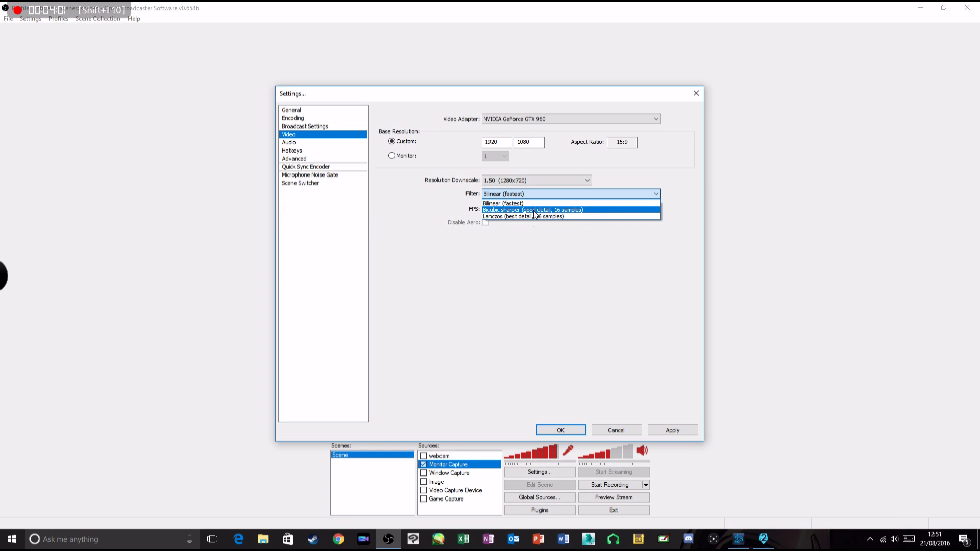
{"action": "left_click", "coordinate": [543, 179]}
{"action": "left_click", "coordinate": [544, 179]}
{"action": "left_click", "coordinate": [552, 186]}
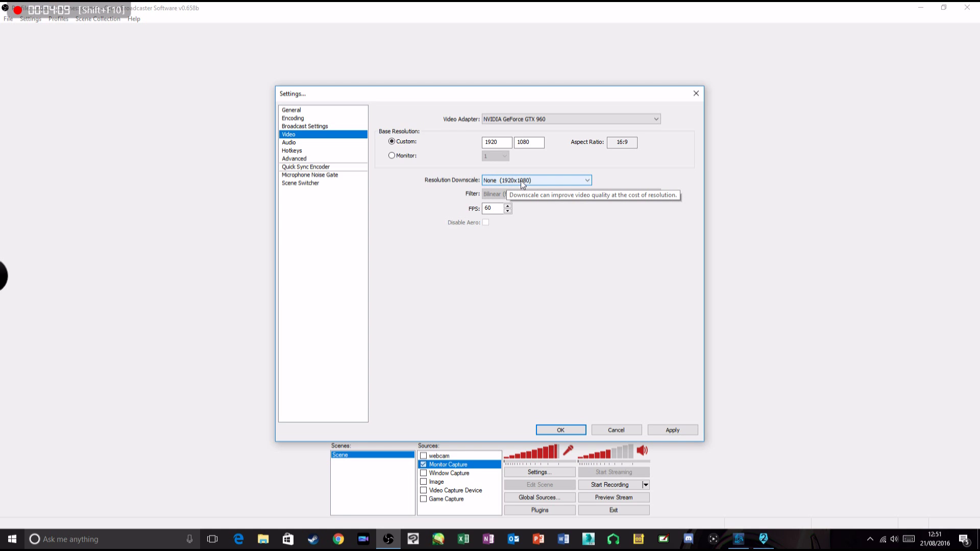
Check the FPS value, save the video changes and open the audio settings.
{"action": "left_click", "coordinate": [507, 211]}
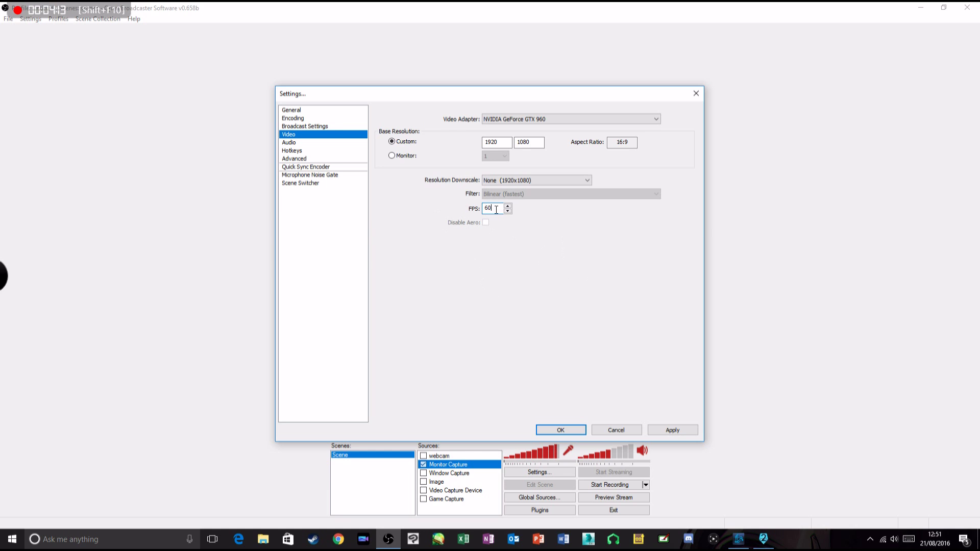
{"action": "double_click", "coordinate": [488, 208]}
{"action": "key", "text": "Down"}
{"action": "left_click", "coordinate": [302, 142]}
{"action": "left_click", "coordinate": [467, 303]}
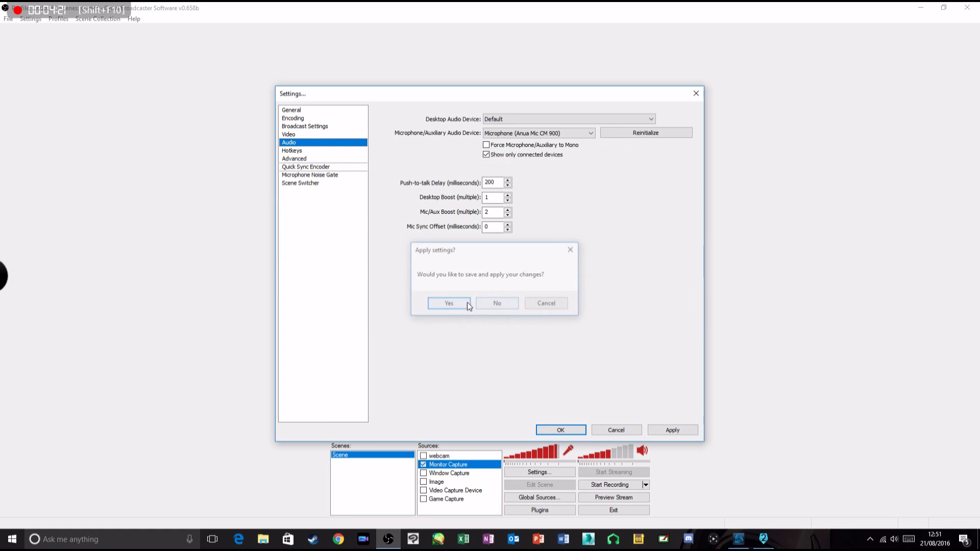
Set the desktop audio device to Default and the microphone device to Microphone (Anua Mic CM 900).
{"action": "left_click", "coordinate": [545, 121]}
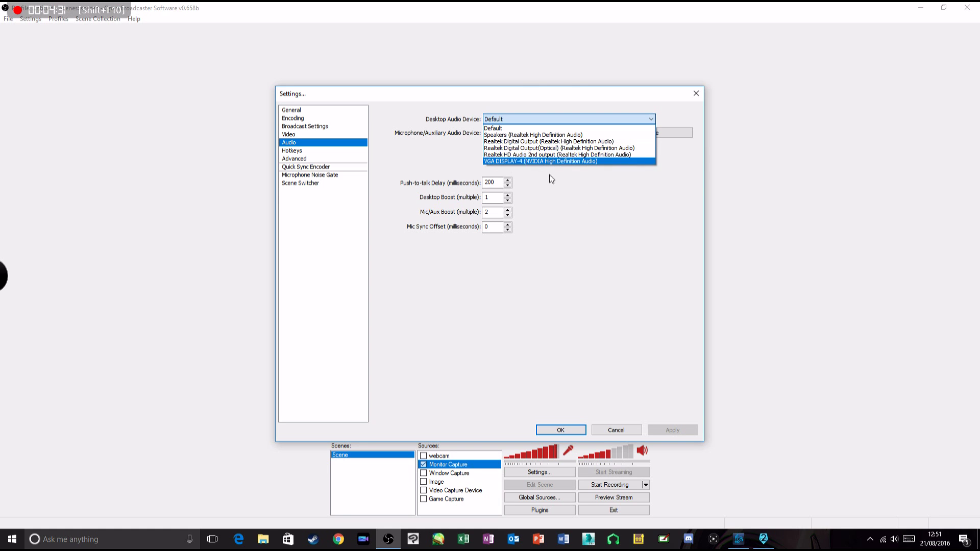
{"action": "left_click", "coordinate": [573, 121]}
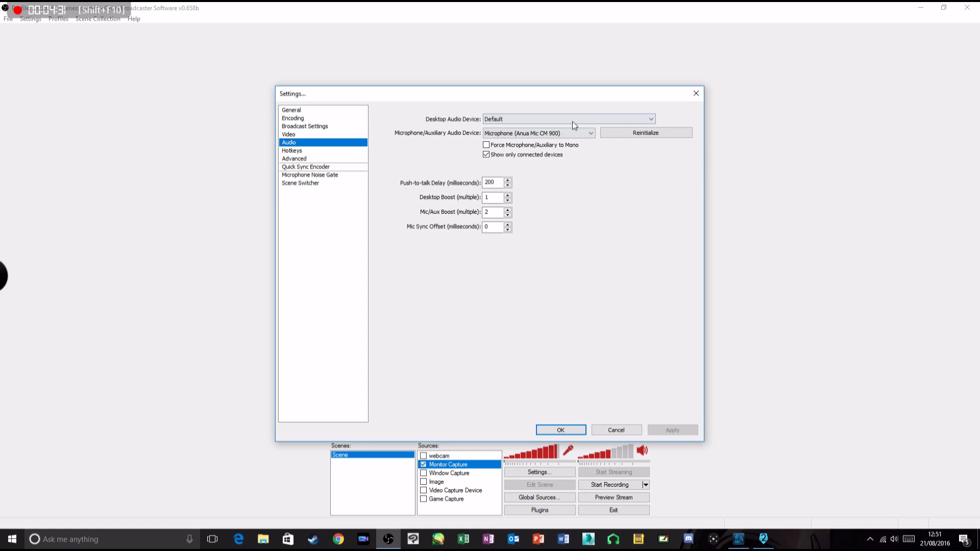
{"action": "left_click", "coordinate": [529, 134]}
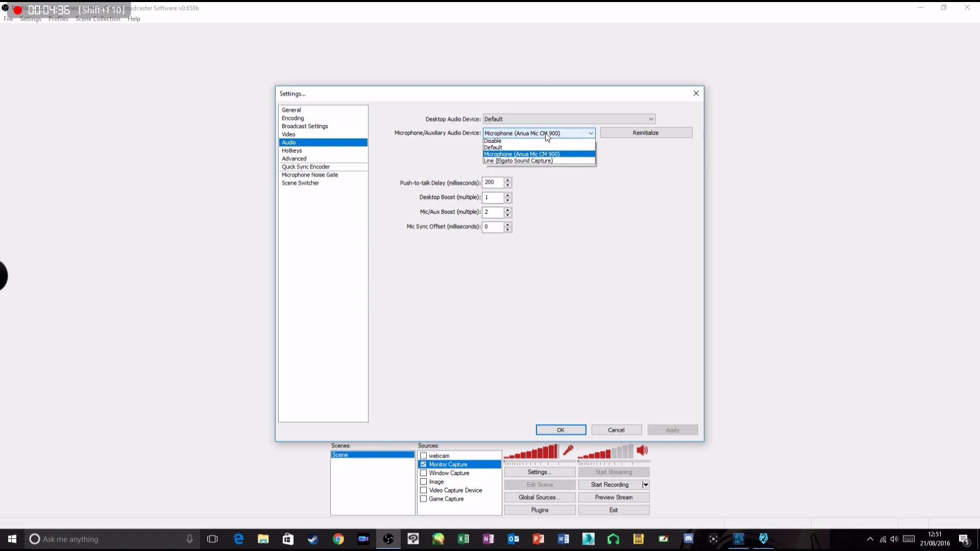
{"action": "left_click", "coordinate": [528, 158]}
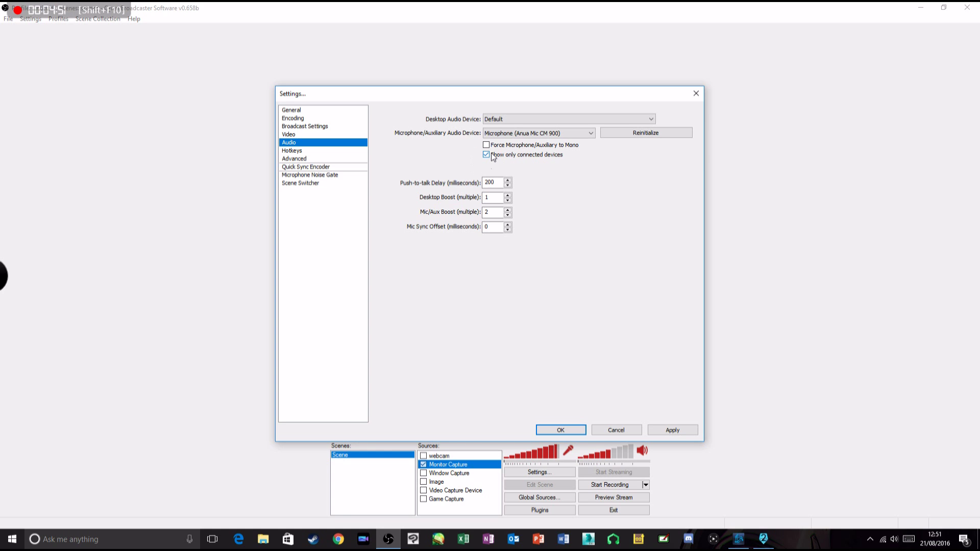
{"action": "left_click", "coordinate": [520, 133]}
{"action": "left_click", "coordinate": [525, 119]}
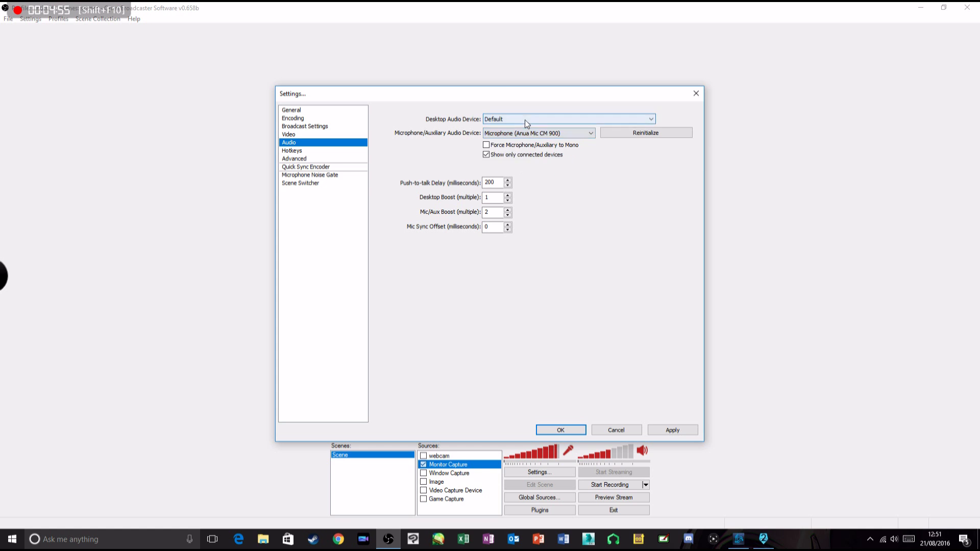
{"action": "left_click", "coordinate": [525, 119]}
{"action": "left_click", "coordinate": [622, 188]}
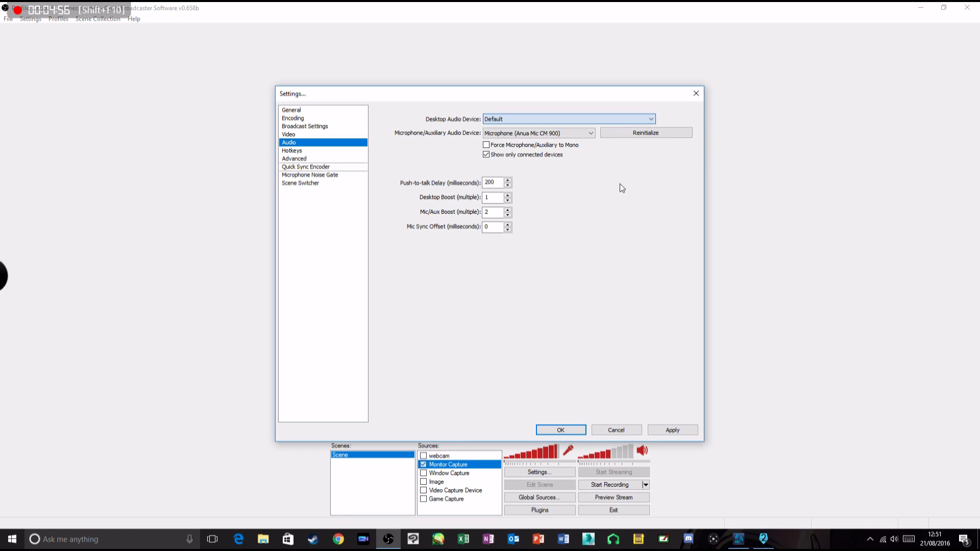
{"action": "left_click", "coordinate": [511, 119]}
{"action": "left_click", "coordinate": [596, 192]}
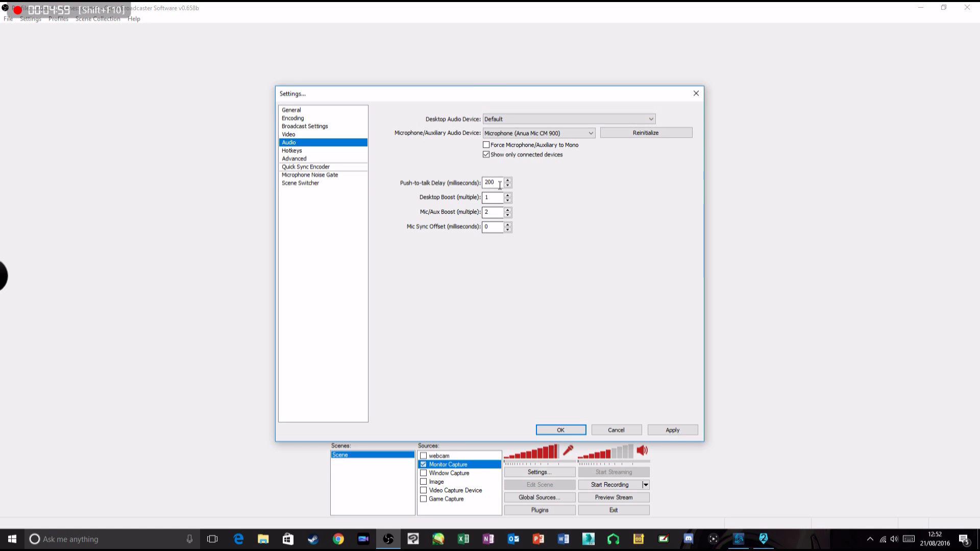
Set the Mic/Aux boost multiple to 3 and apply the audio settings.
{"action": "double_click", "coordinate": [491, 210]}
{"action": "type", "text": "3"}
{"action": "left_click", "coordinate": [491, 229]}
{"action": "left_click", "coordinate": [692, 431]}
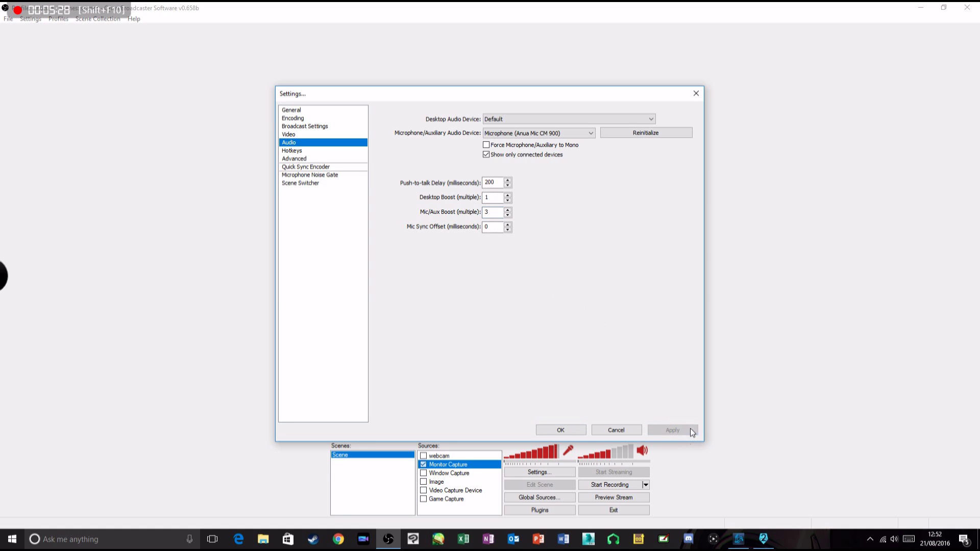
Review the hotkeys, advanced, Quick Sync encoder, scene switcher and microphone noise gate settings.
{"action": "left_click", "coordinate": [316, 151]}
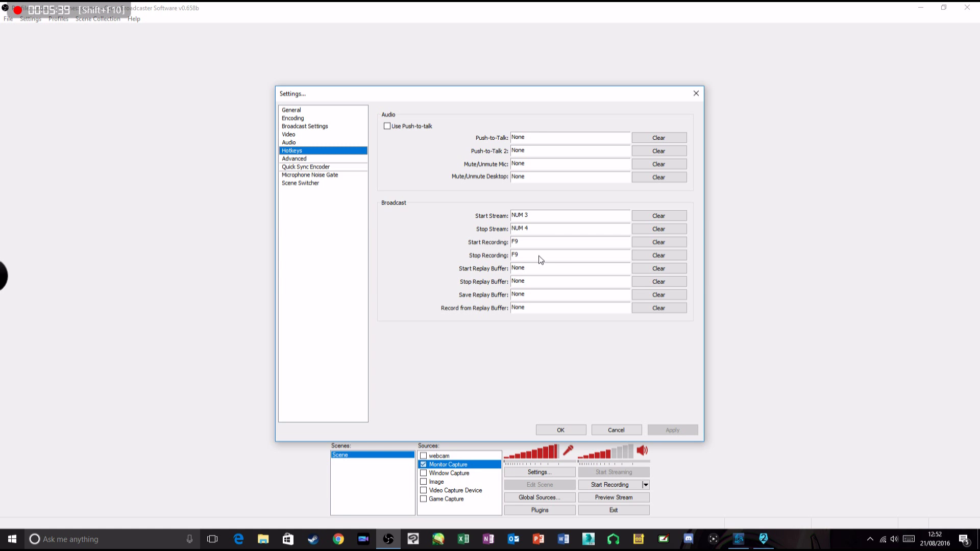
{"action": "left_click", "coordinate": [320, 160]}
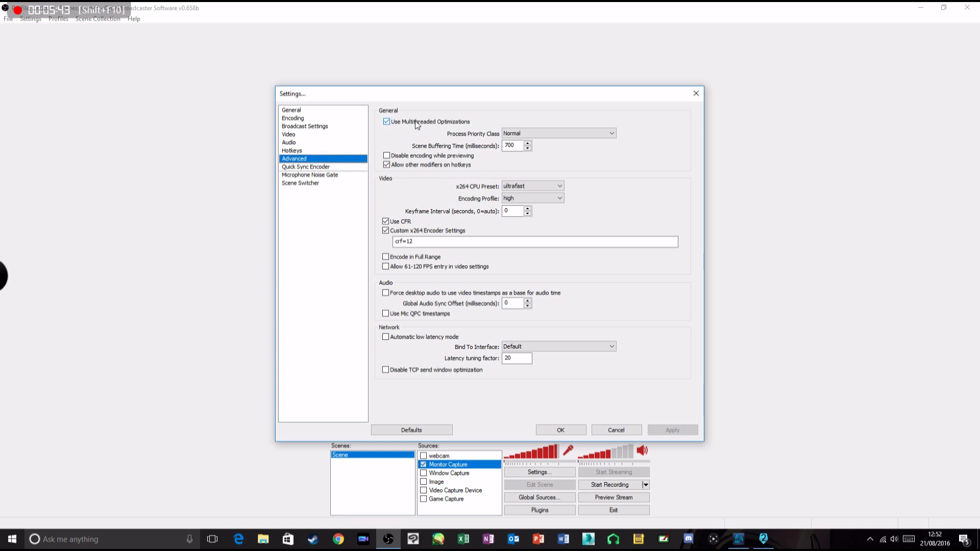
{"action": "left_click", "coordinate": [324, 168]}
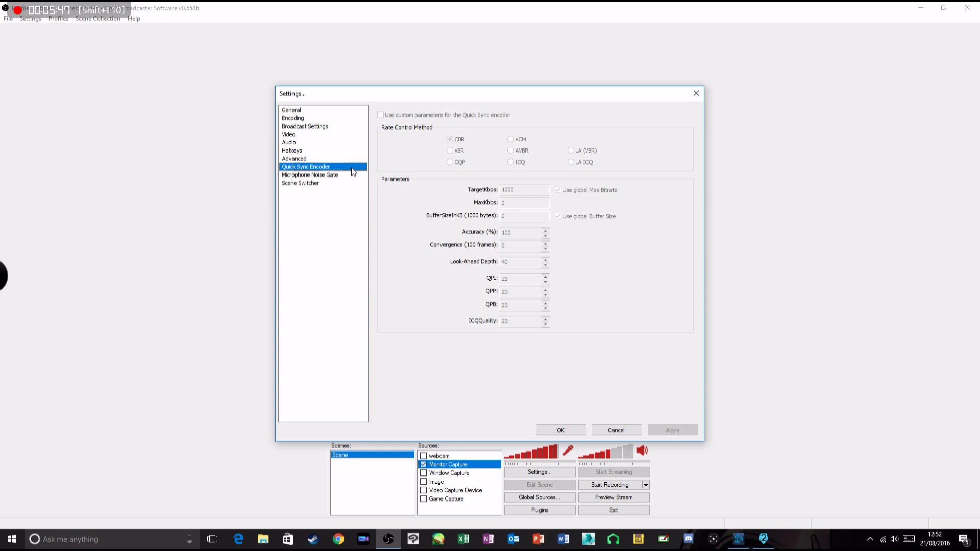
{"action": "left_click", "coordinate": [323, 184]}
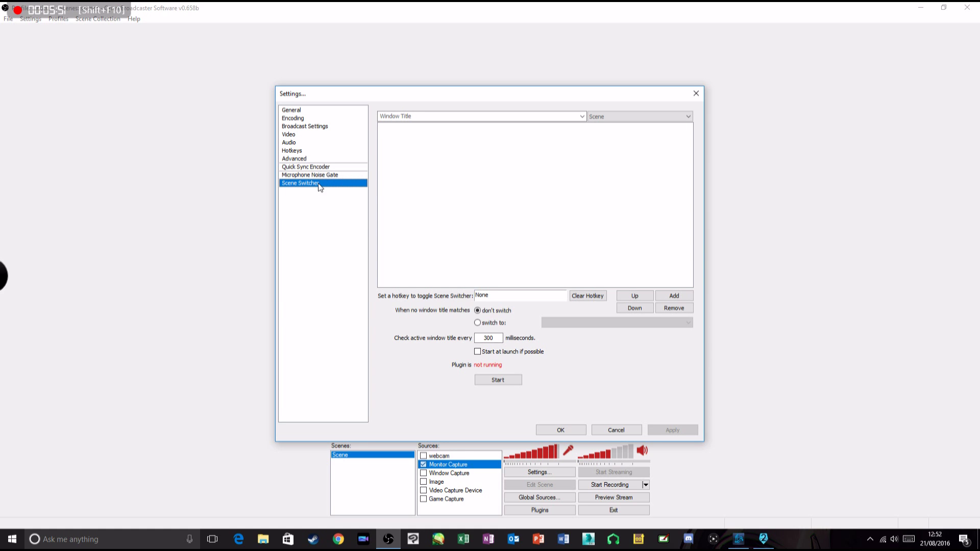
{"action": "left_click", "coordinate": [309, 177]}
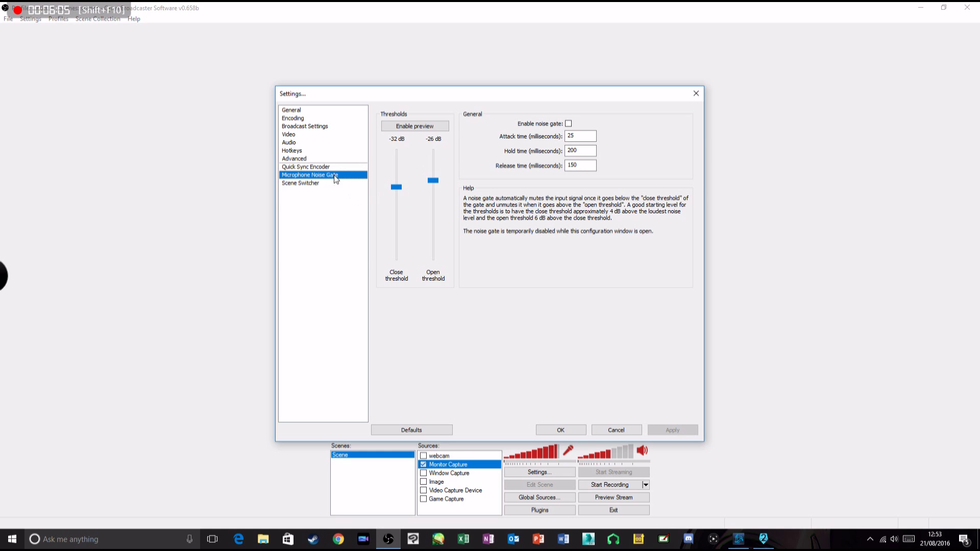
Return to the advanced settings and check the process priority class choices and the scene buffering time.
{"action": "left_click", "coordinate": [309, 156]}
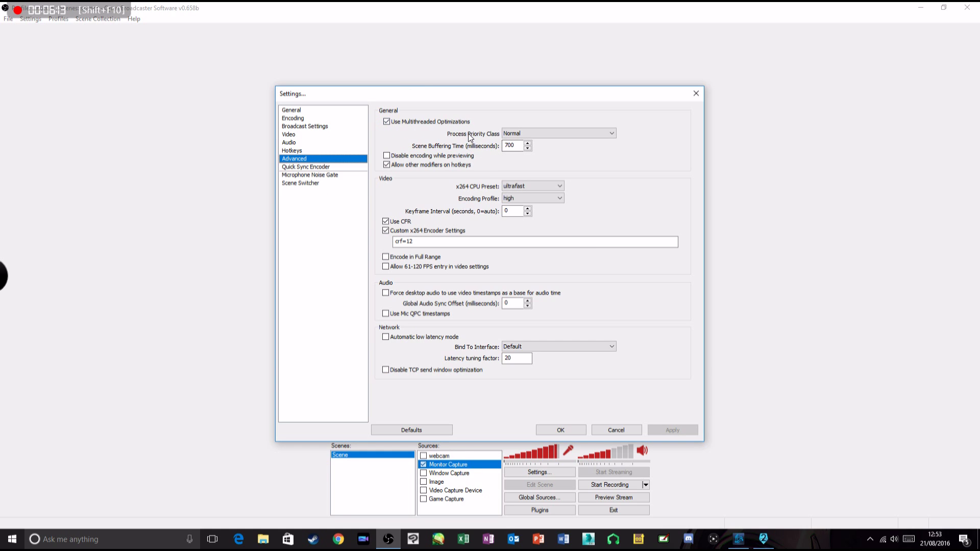
{"action": "left_click", "coordinate": [529, 133]}
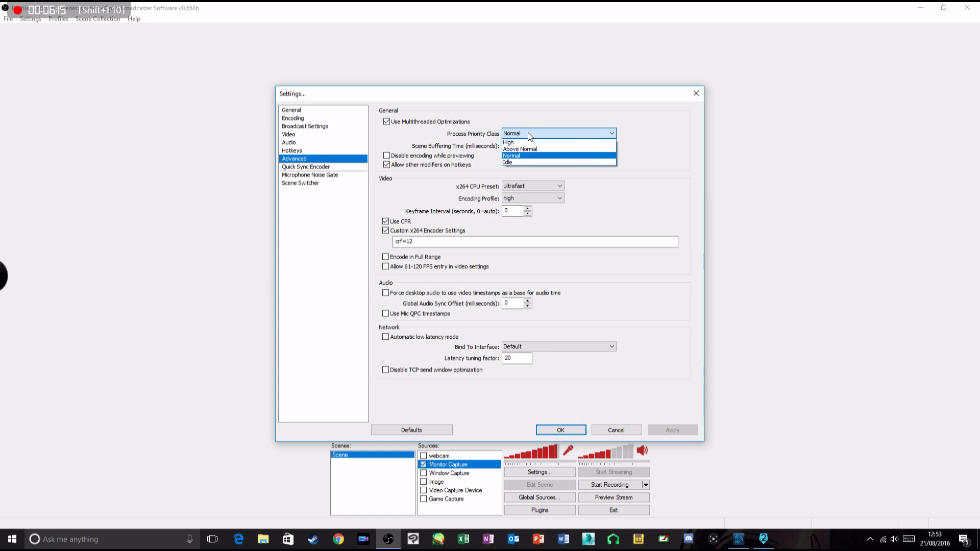
{"action": "left_click", "coordinate": [530, 136]}
{"action": "left_click", "coordinate": [515, 145]}
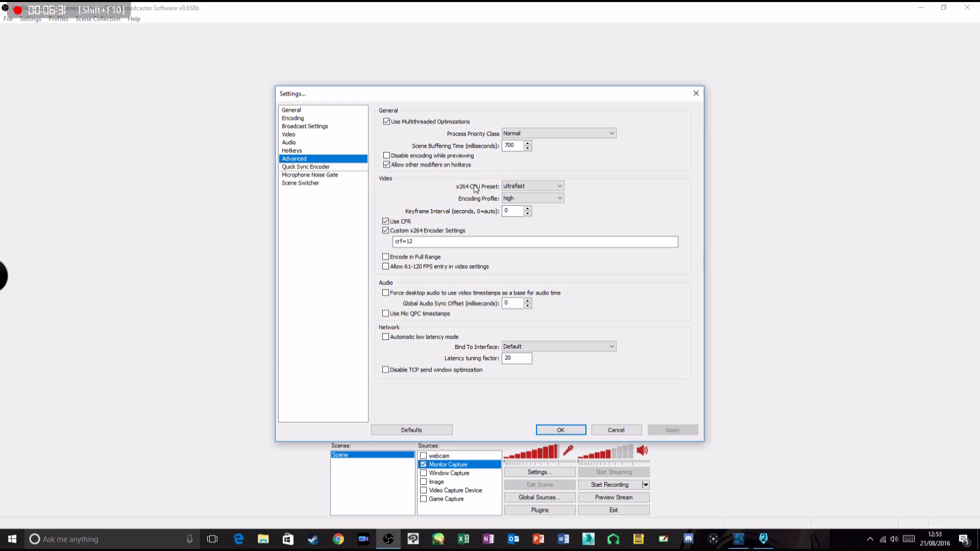
Try the slower x264 CPU preset and other speeds, and return the preset to ultrafast.
{"action": "left_click", "coordinate": [533, 186]}
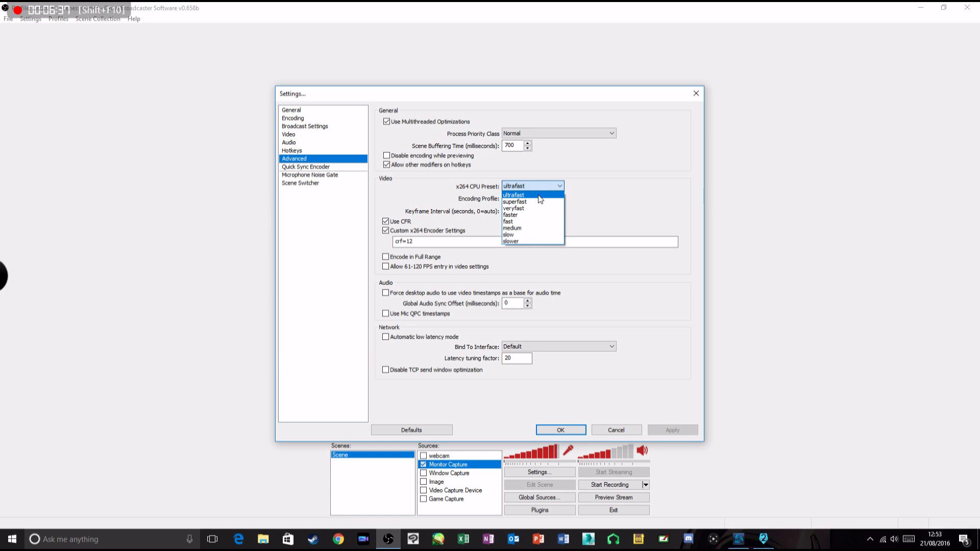
{"action": "left_click", "coordinate": [539, 195]}
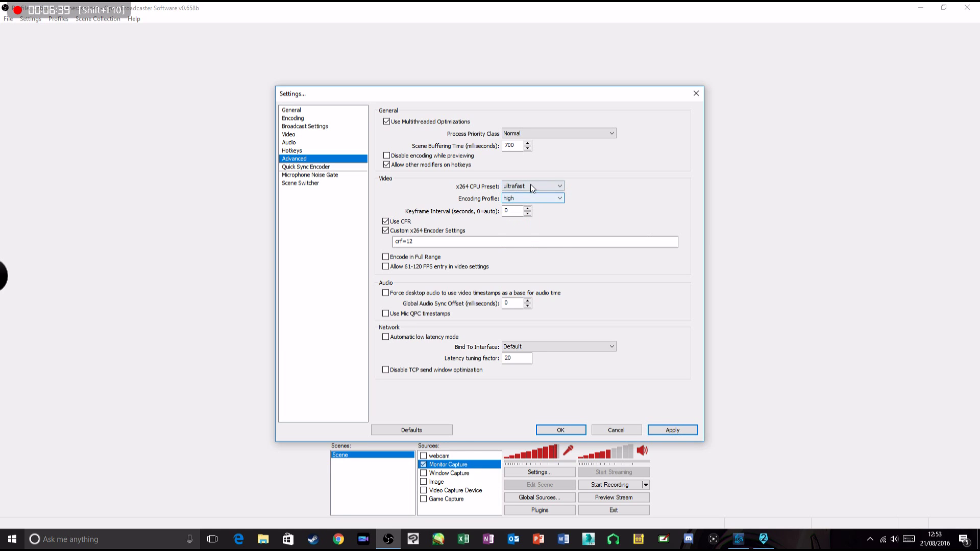
{"action": "left_click", "coordinate": [531, 186]}
{"action": "left_click", "coordinate": [531, 243]}
{"action": "left_click", "coordinate": [561, 187]}
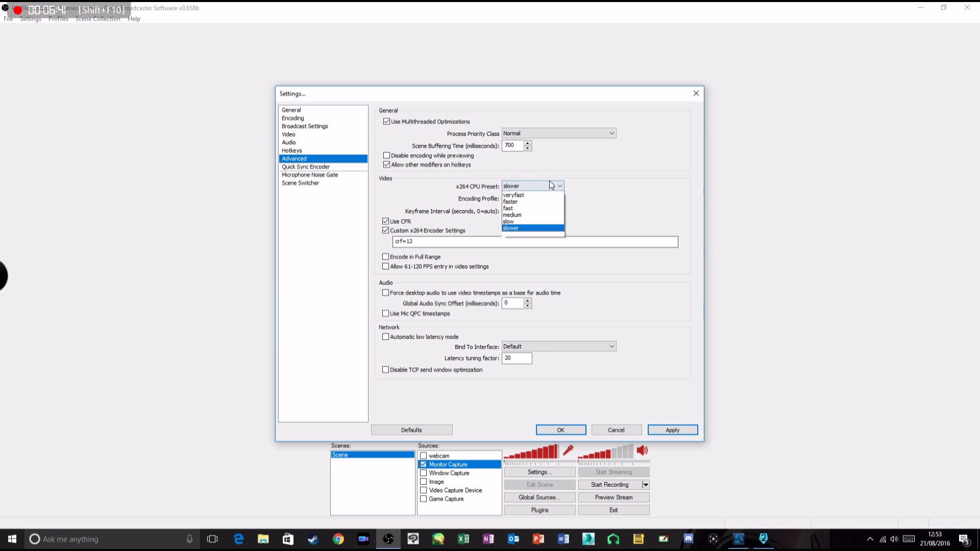
{"action": "left_click", "coordinate": [548, 194]}
{"action": "left_click", "coordinate": [544, 187]}
{"action": "left_click", "coordinate": [542, 202]}
{"action": "left_click", "coordinate": [546, 187]}
{"action": "left_click", "coordinate": [544, 195]}
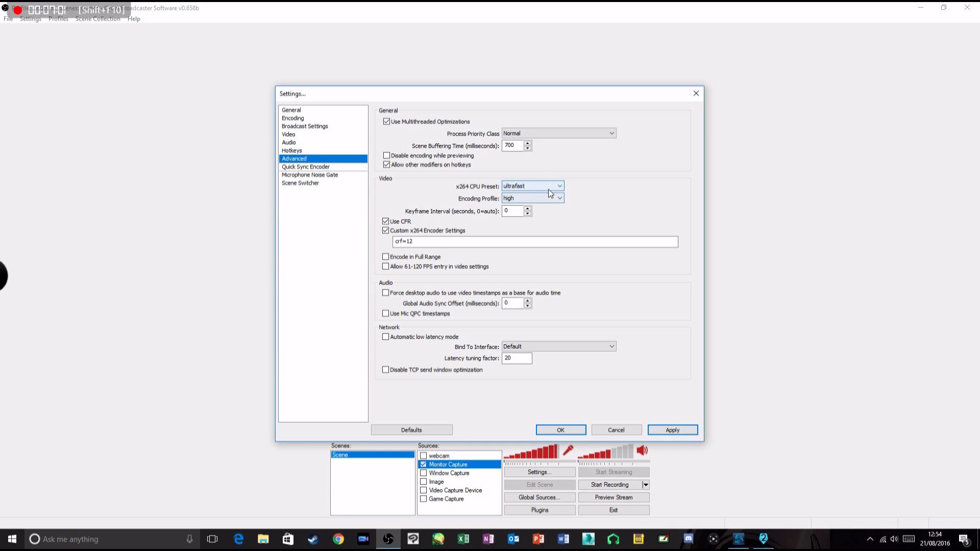
Keep the high encoding profile and Use CFR enabled, and save the advanced settings changes.
{"action": "left_click", "coordinate": [547, 204]}
{"action": "left_click", "coordinate": [572, 216]}
{"action": "left_click", "coordinate": [385, 221]}
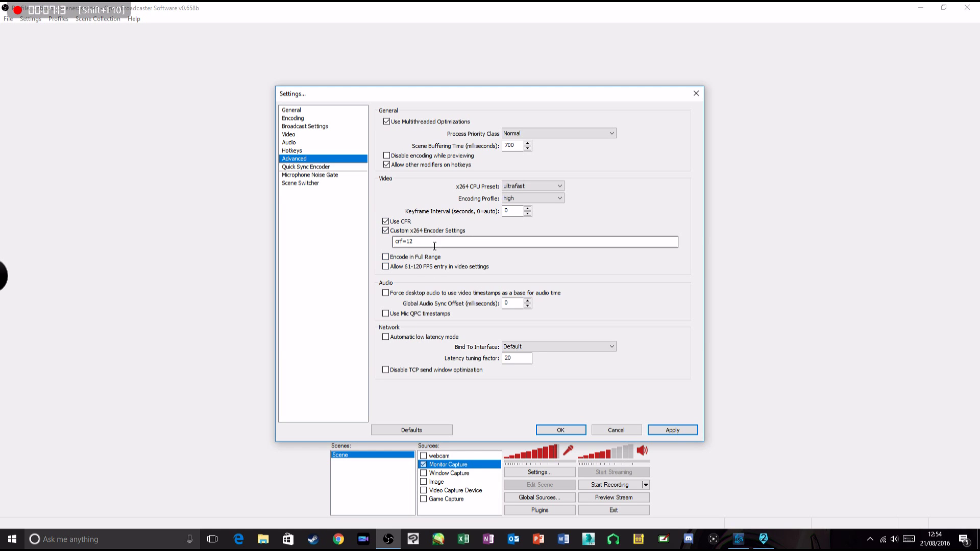
{"action": "left_click", "coordinate": [311, 142]}
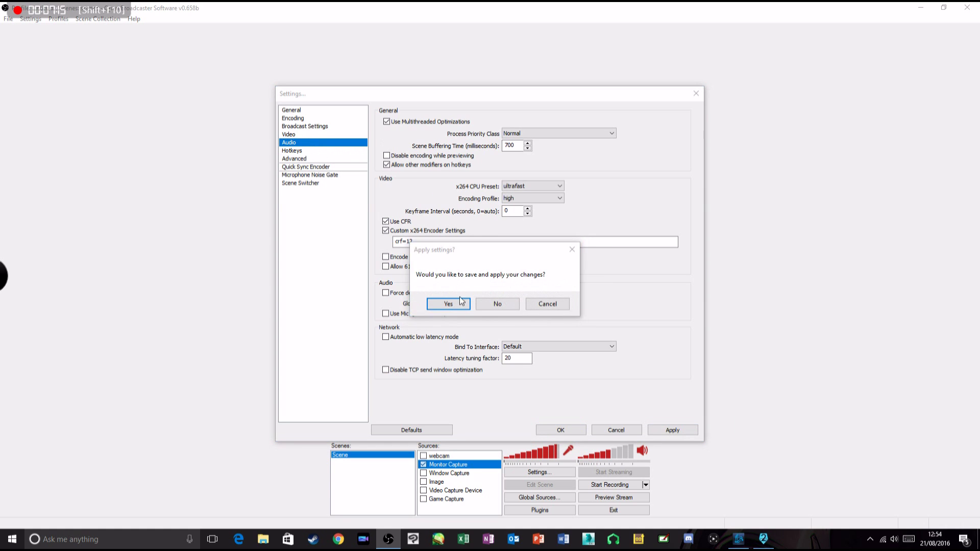
{"action": "key", "text": "Return"}
Review the encoding, broadcast and video settings alongside the advanced CFR and custom x264 encoder options.
{"action": "left_click", "coordinate": [322, 128]}
{"action": "left_click", "coordinate": [306, 118]}
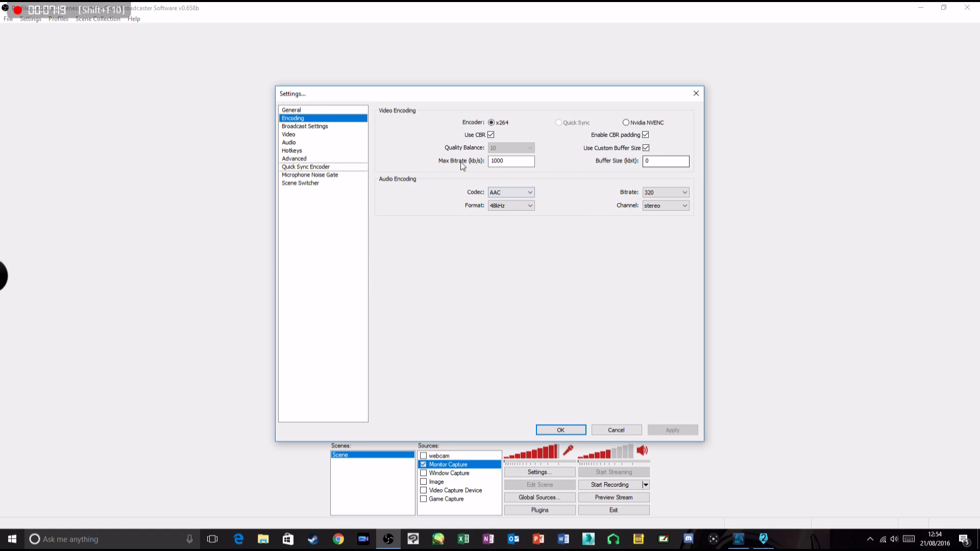
{"action": "left_click", "coordinate": [306, 159]}
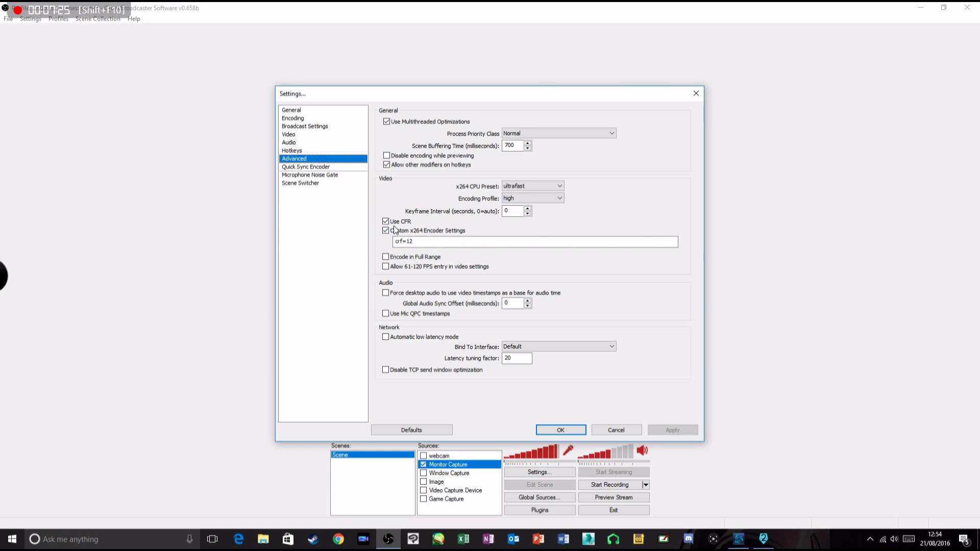
{"action": "left_click", "coordinate": [309, 127]}
{"action": "left_click", "coordinate": [309, 135]}
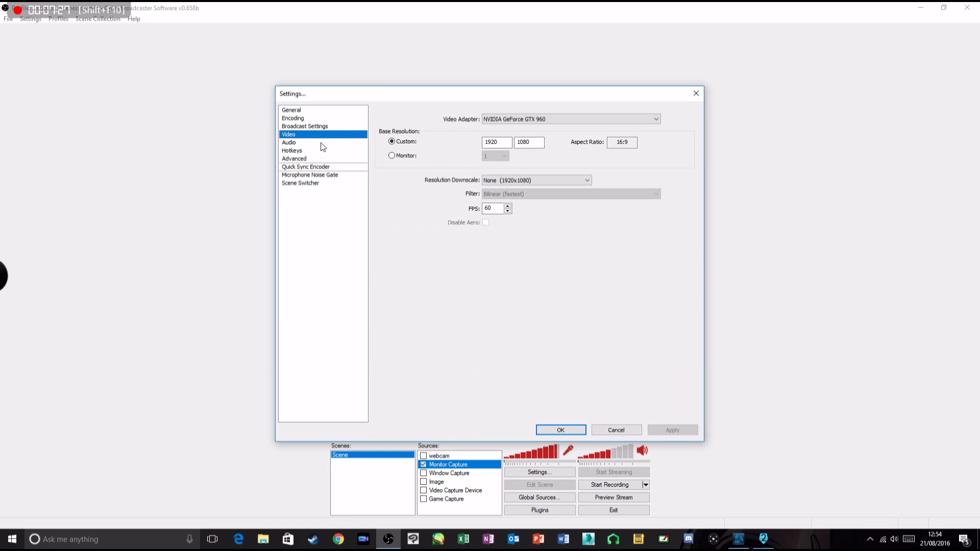
{"action": "left_click", "coordinate": [299, 125]}
{"action": "left_click", "coordinate": [301, 119]}
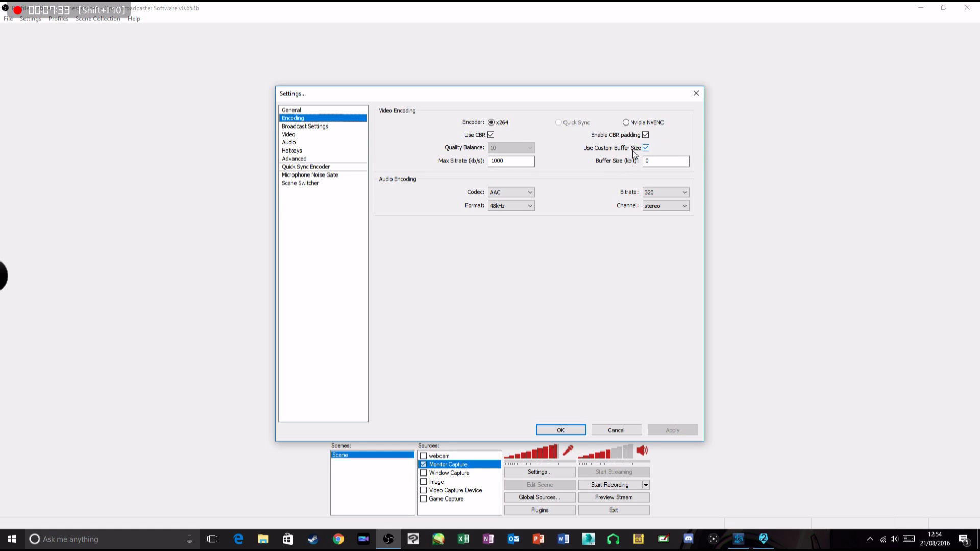
{"action": "left_click", "coordinate": [304, 159]}
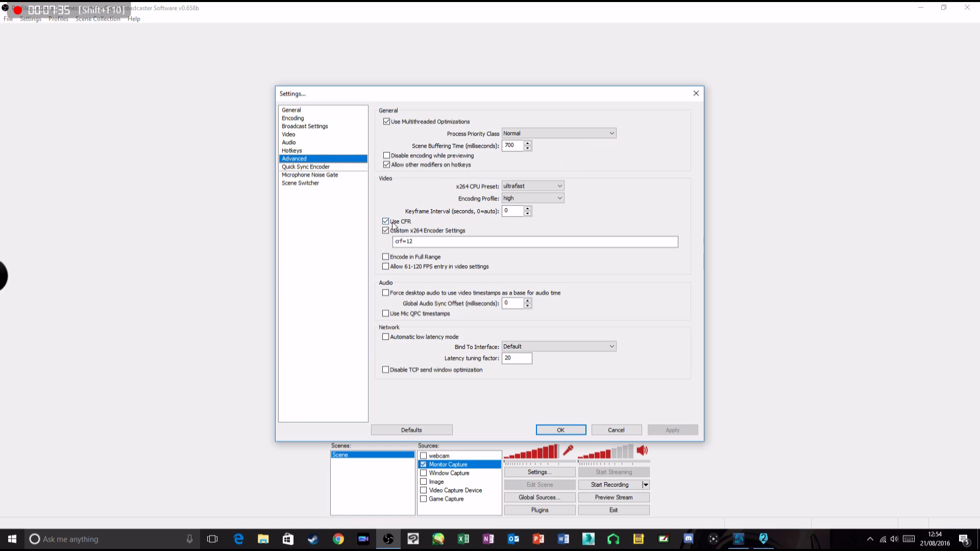
Try different crf values in the custom x264 encoder settings, finish with crf=12 and apply the changes.
{"action": "mouse_move", "coordinate": [437, 243]}
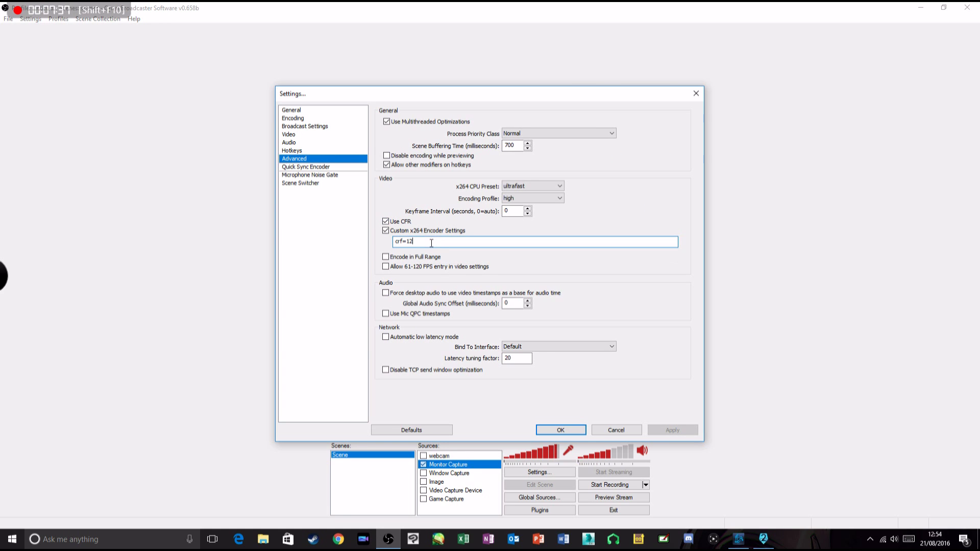
{"action": "left_click_drag", "start_coordinate": [432, 243], "coordinate": [375, 240]}
{"action": "type", "text": "crf="}
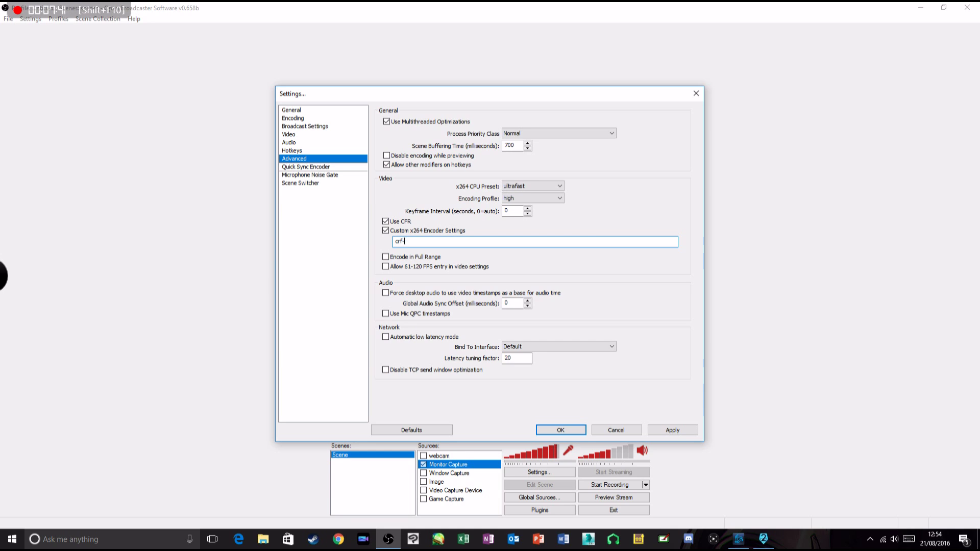
{"action": "type", "text": "5"}
{"action": "type", "text": "1"}
{"action": "key", "text": "BackSpace"}
{"action": "key", "text": "BackSpace"}
{"action": "type", "text": "23"}
{"action": "type", "text": "1"}
{"action": "type", "text": "12"}
{"action": "key", "text": "BackSpace"}
{"action": "type", "text": "2"}
{"action": "key", "text": "BackSpace"}
{"action": "type", "text": "1"}
{"action": "key", "text": "BackSpace"}
{"action": "type", "text": "2"}
{"action": "left_click", "coordinate": [677, 434]}
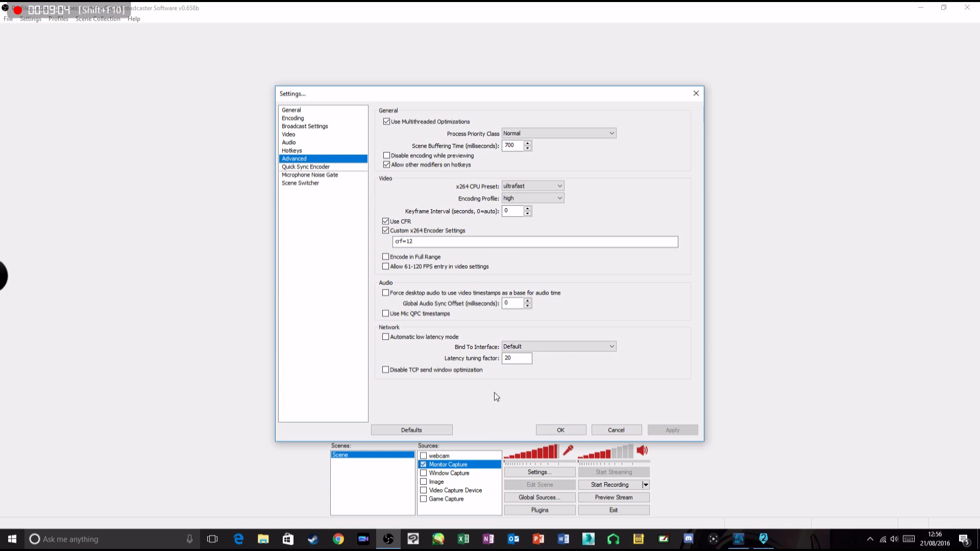
{"action": "mouse_move", "coordinate": [436, 245]}
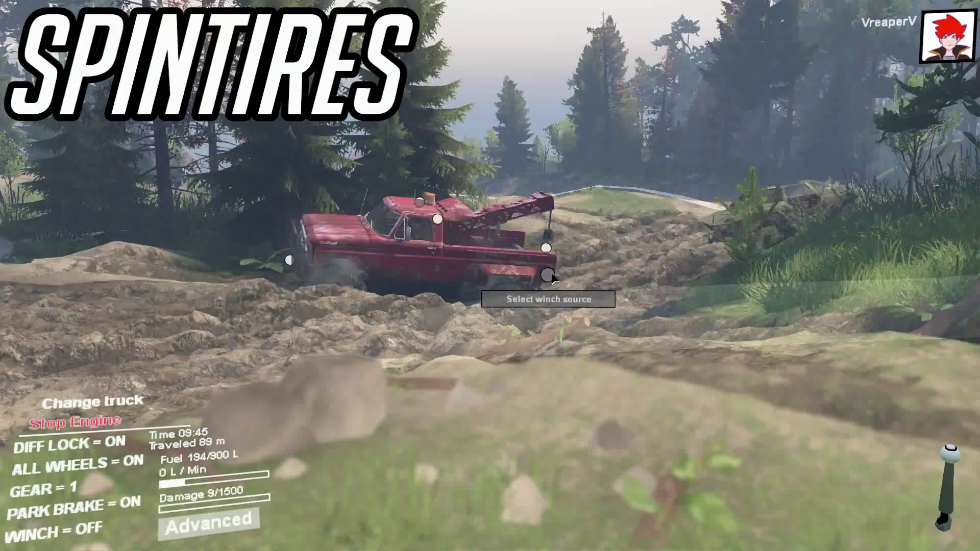
{"action": "left_click", "coordinate": [547, 276]}
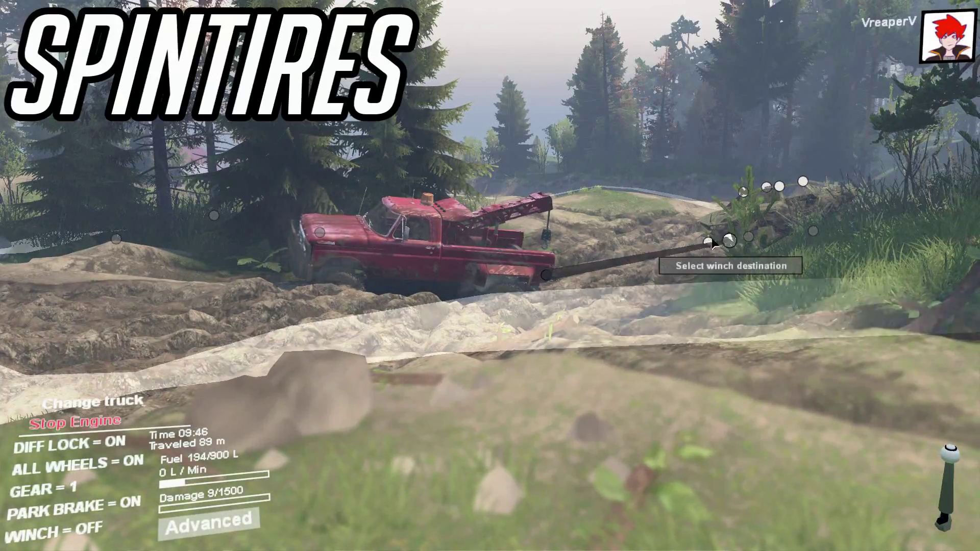
{"action": "left_click", "coordinate": [708, 239]}
{"action": "left_click", "coordinate": [231, 523]}
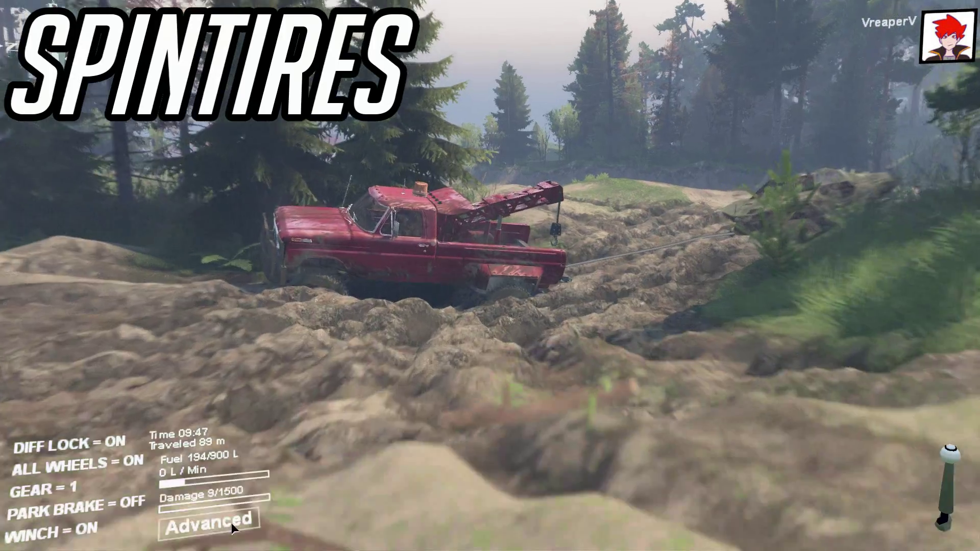
{"action": "key", "text": "w"}
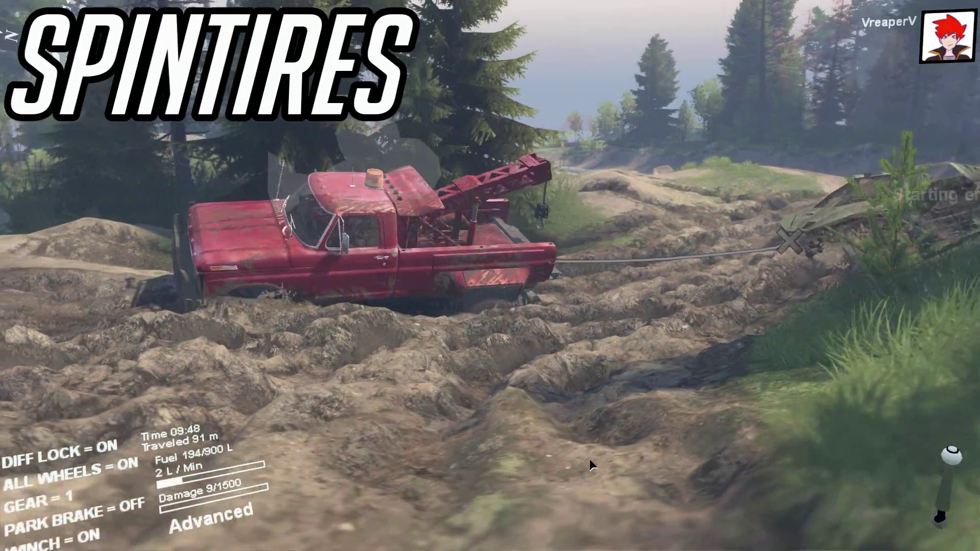
{"action": "key", "text": "w"}
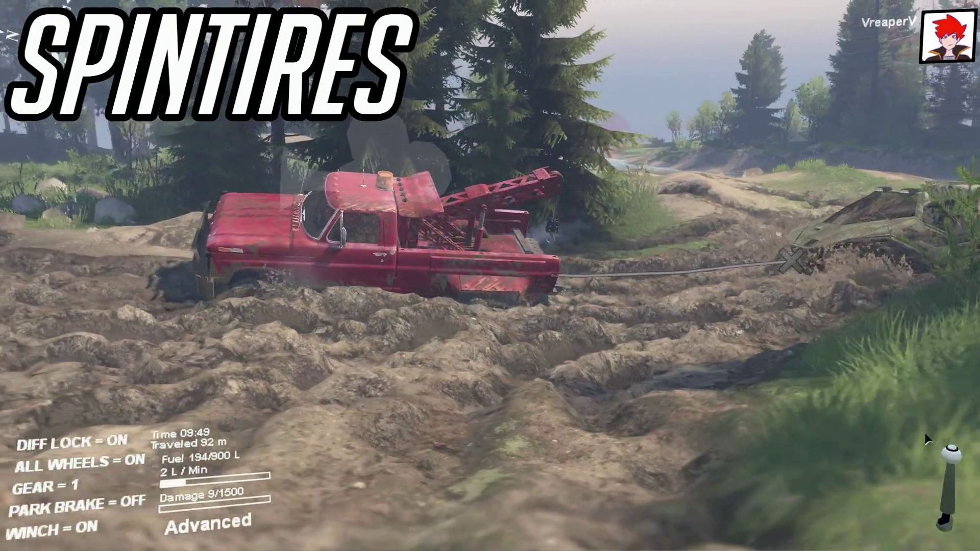
{"action": "key", "text": "w"}
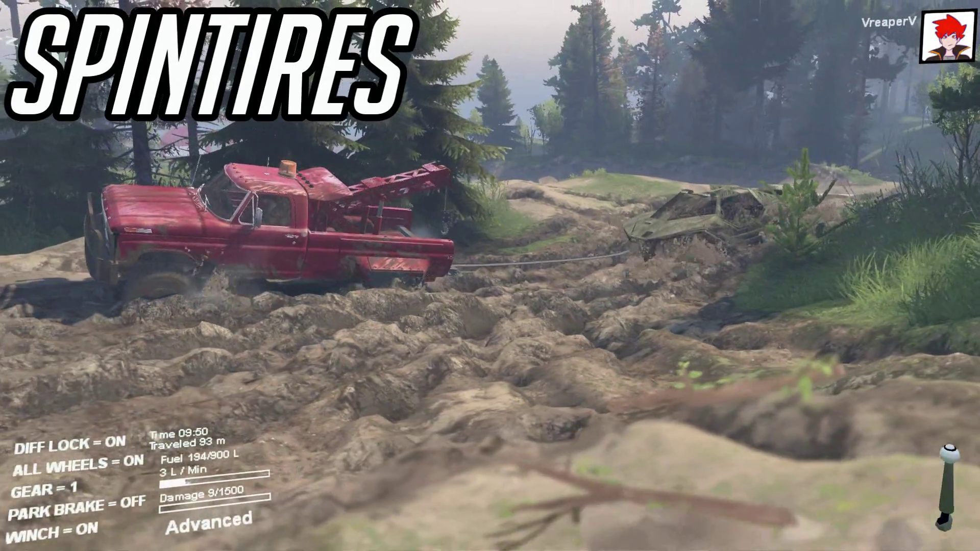
{"action": "key", "text": "w"}
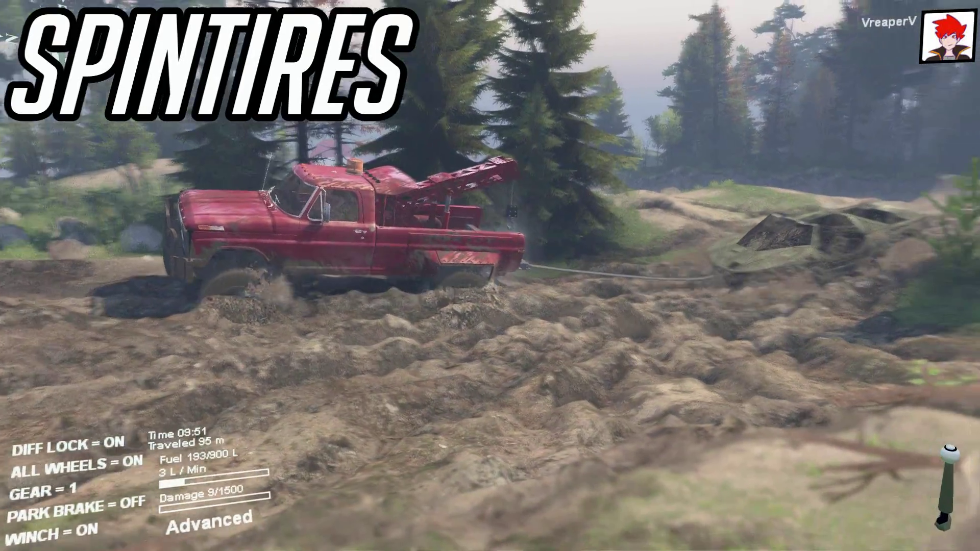
{"action": "key", "text": "w"}
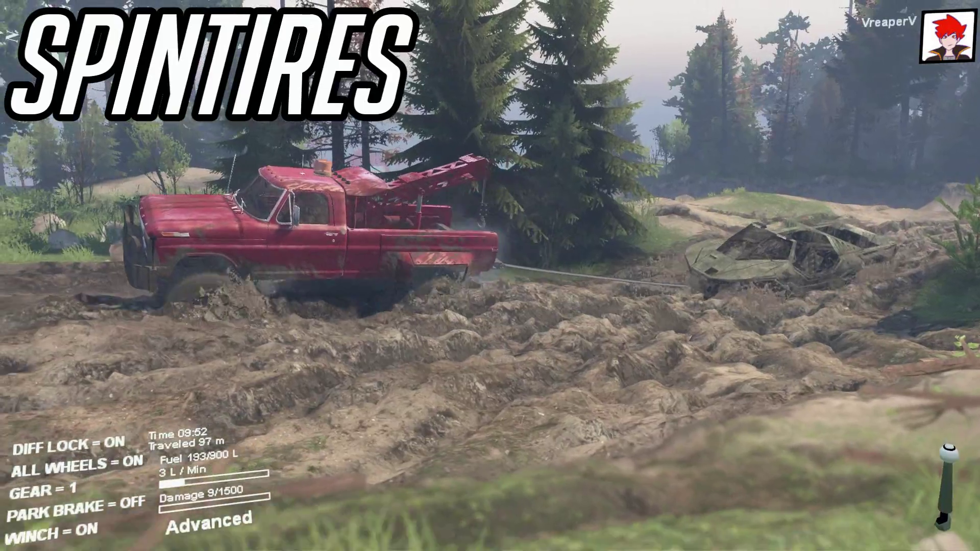
{"action": "key", "text": "w"}
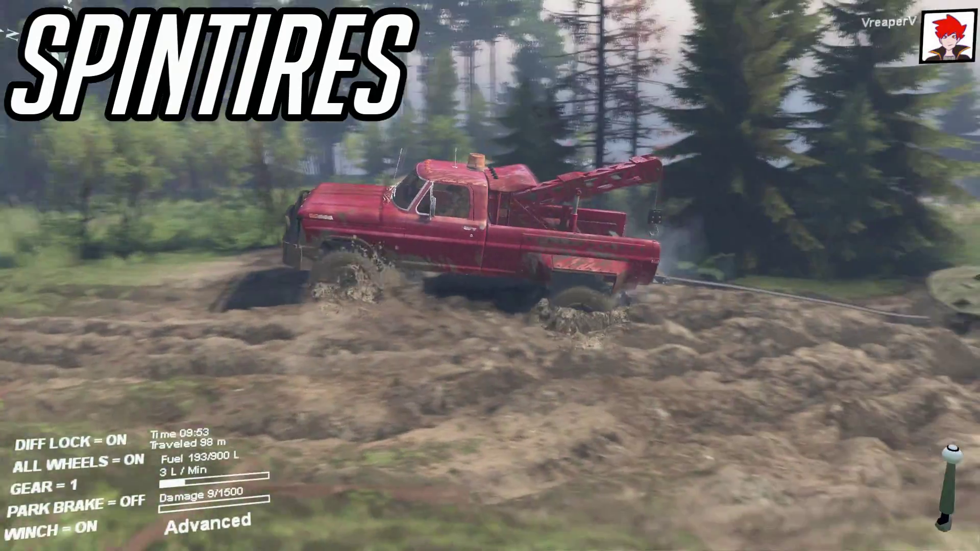
{"action": "key", "text": "w"}
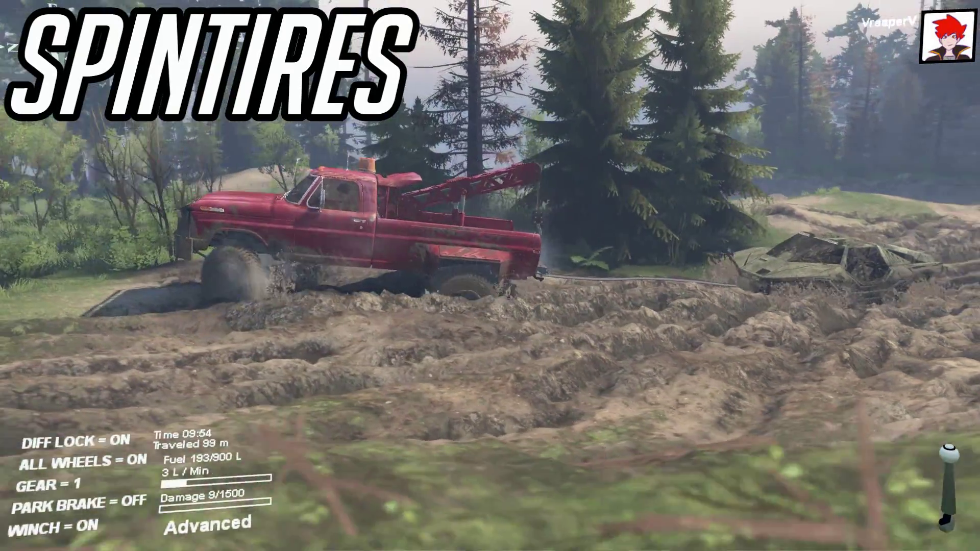
{"action": "key", "text": "w"}
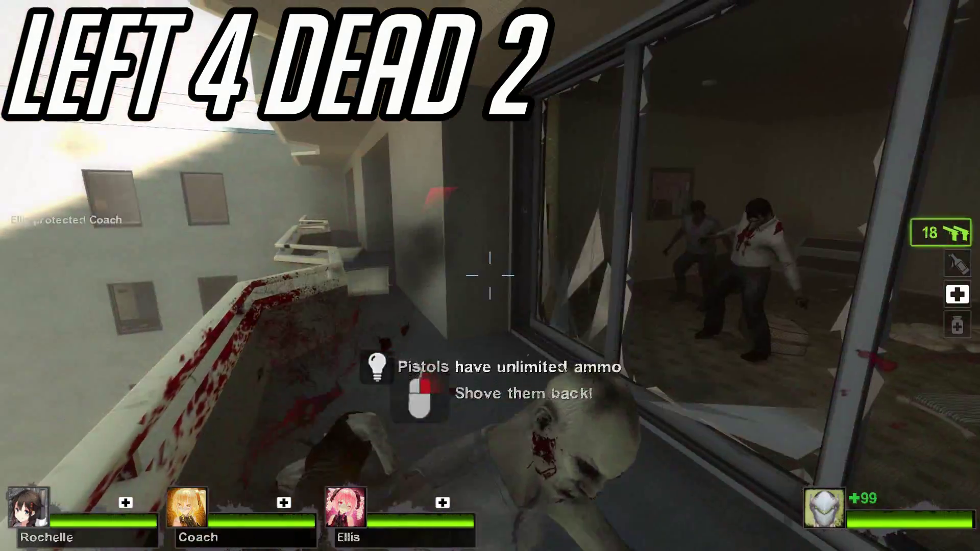
{"action": "left_click", "coordinate": [491, 275]}
{"action": "left_click", "coordinate": [490, 275]}
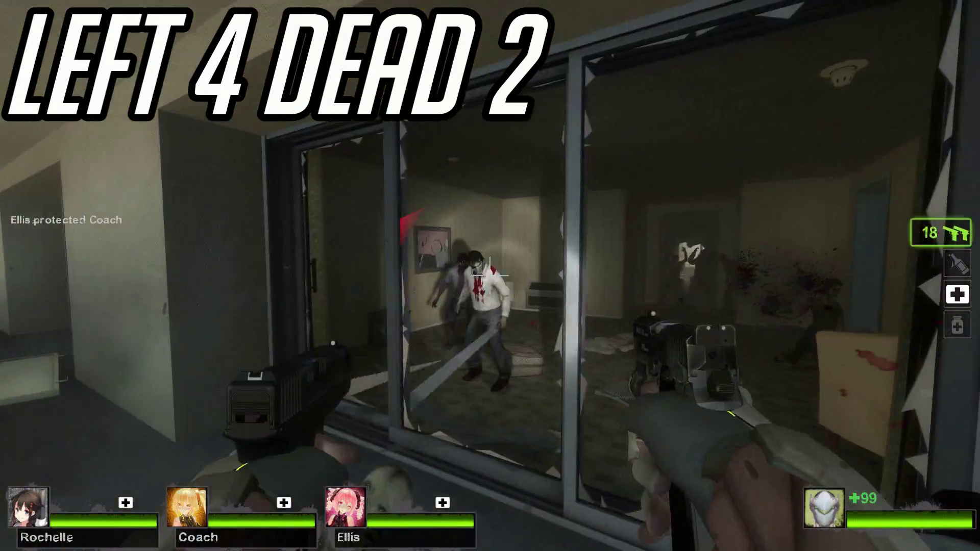
{"action": "left_click", "coordinate": [490, 276]}
{"action": "left_click", "coordinate": [491, 276]}
{"action": "left_click", "coordinate": [490, 276]}
{"action": "left_click", "coordinate": [490, 276]}
{"action": "left_click", "coordinate": [490, 276]}
{"action": "left_click", "coordinate": [491, 275]}
{"action": "left_click", "coordinate": [490, 276]}
{"action": "left_click", "coordinate": [490, 276]}
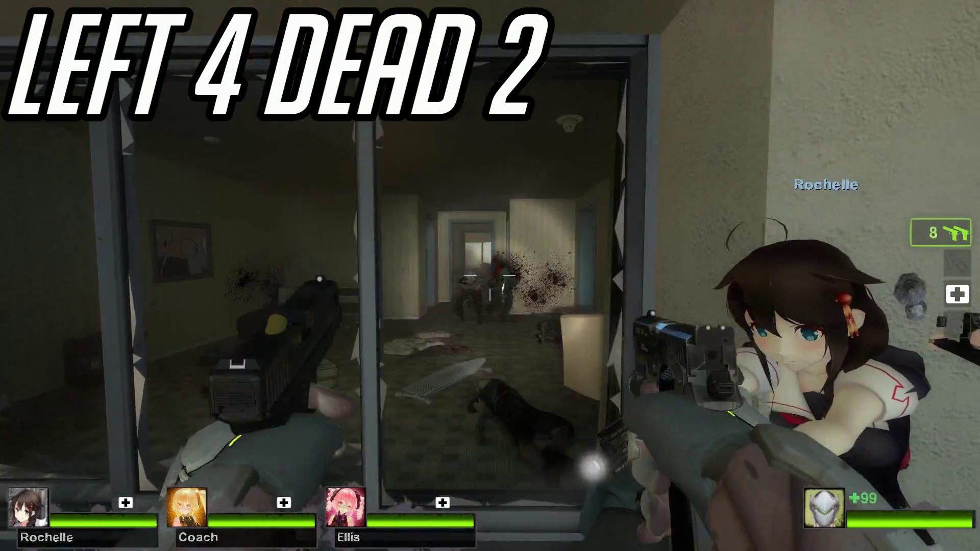
{"action": "left_click", "coordinate": [490, 276]}
{"action": "left_click", "coordinate": [490, 275]}
{"action": "left_click", "coordinate": [490, 275]}
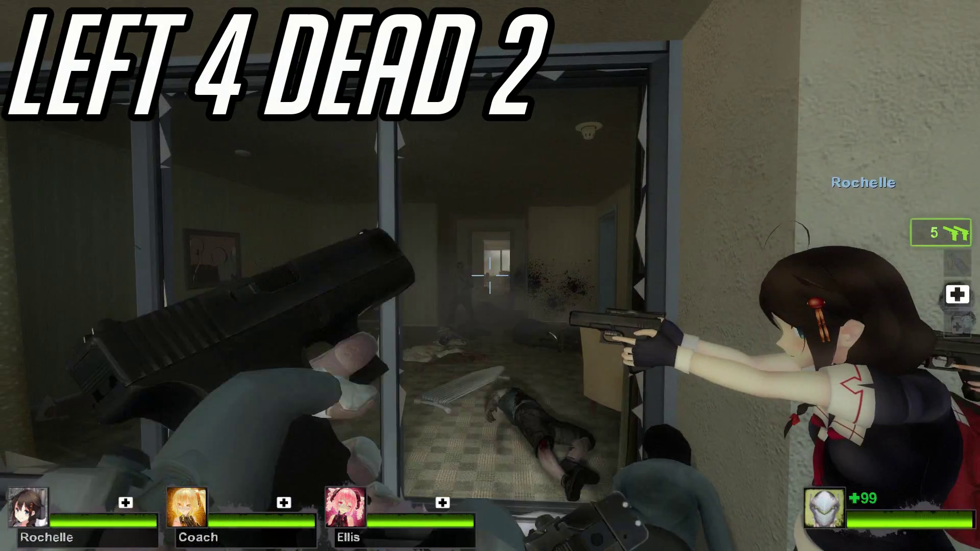
{"action": "key", "text": "w"}
{"action": "key", "text": "w"}
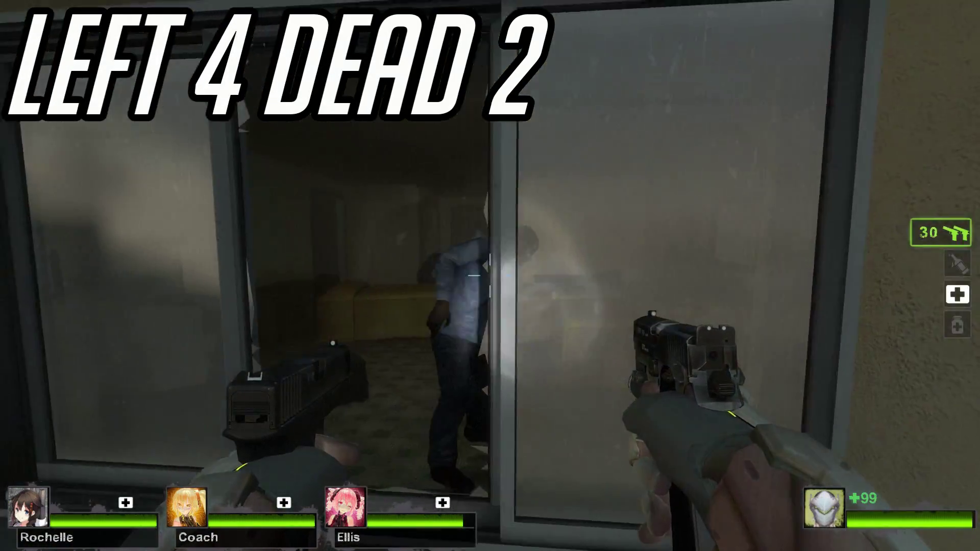
{"action": "left_click", "coordinate": [490, 276]}
{"action": "left_click", "coordinate": [490, 276]}
{"action": "left_click", "coordinate": [490, 276]}
{"action": "left_click", "coordinate": [490, 275]}
{"action": "left_click", "coordinate": [490, 275]}
{"action": "left_click", "coordinate": [491, 276]}
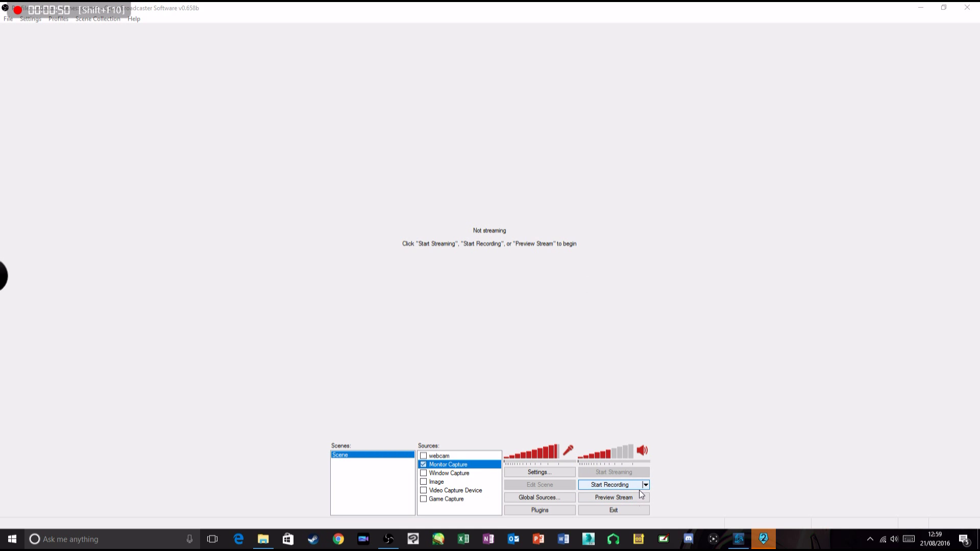
{"action": "mouse_move", "coordinate": [67, 15]}
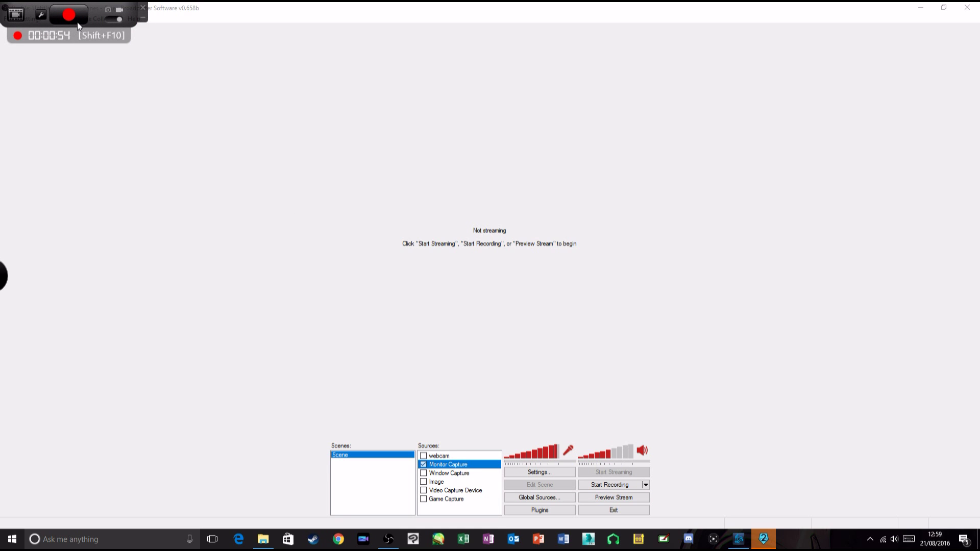